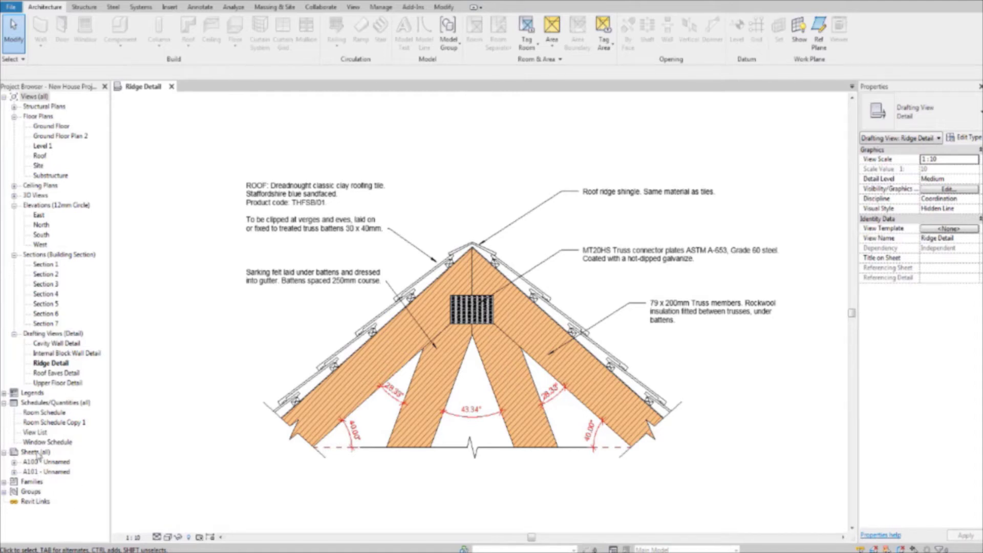
- Create a new sheet using the Title_Blocks_A1_Metric : Standard title block
right_click(38, 452)
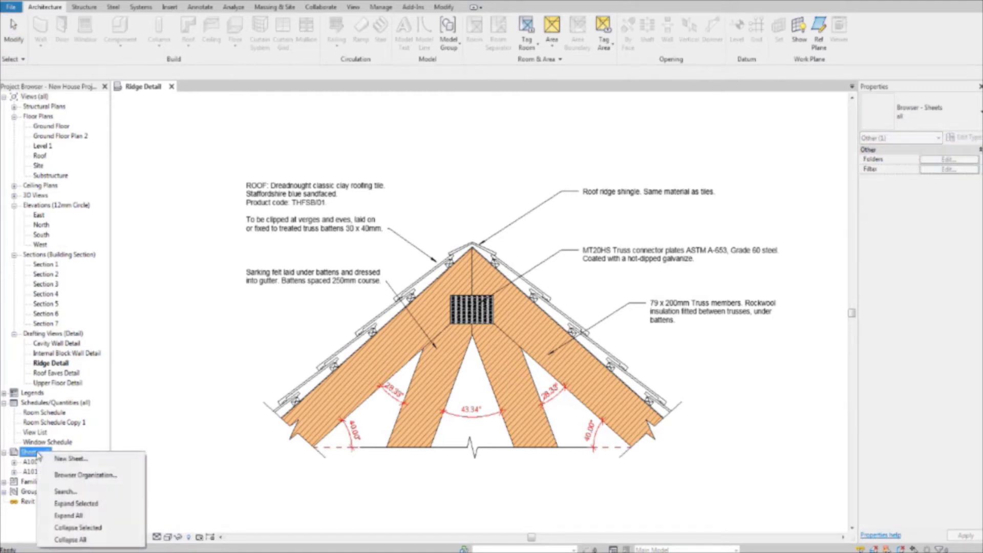
left_click(56, 461)
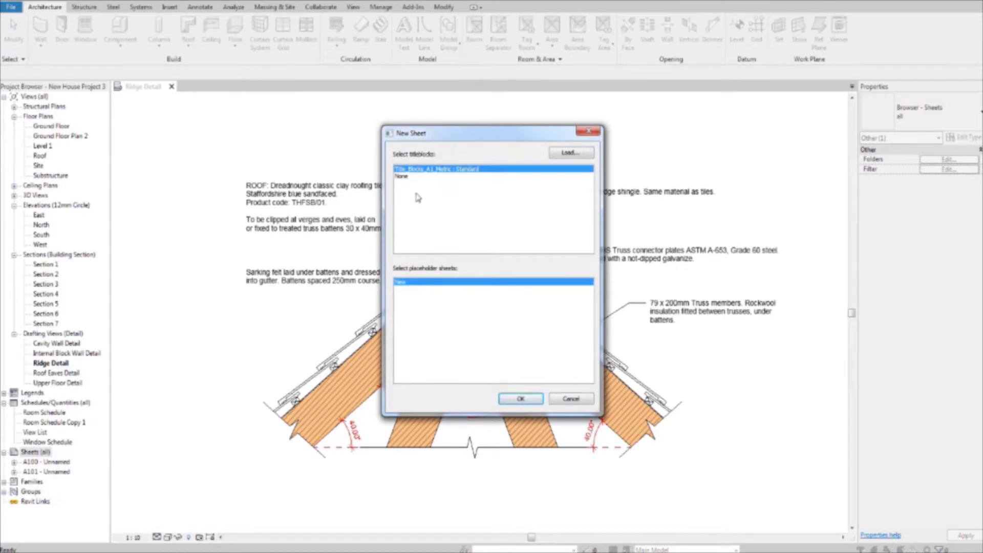
left_click(517, 399)
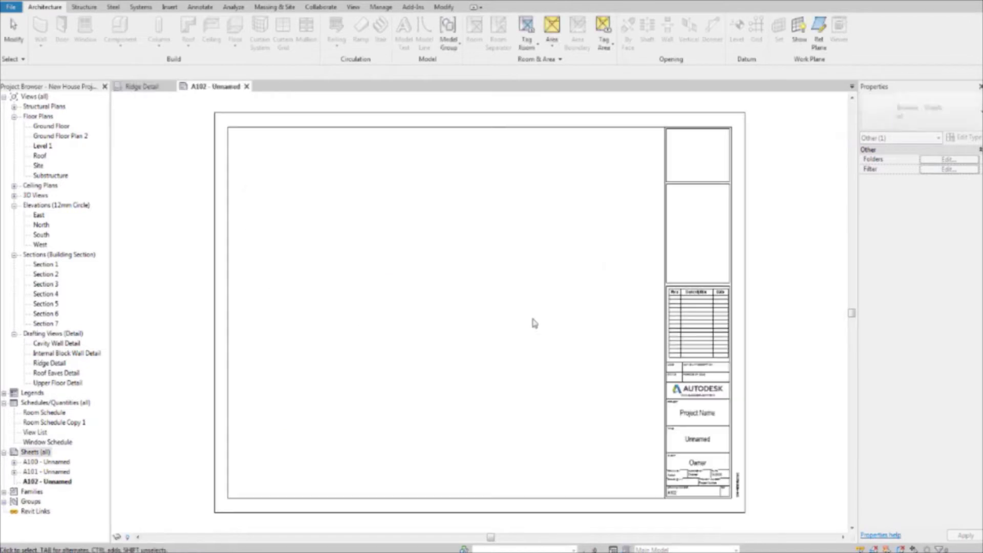
middle_click_drag(538, 302, 485, 324)
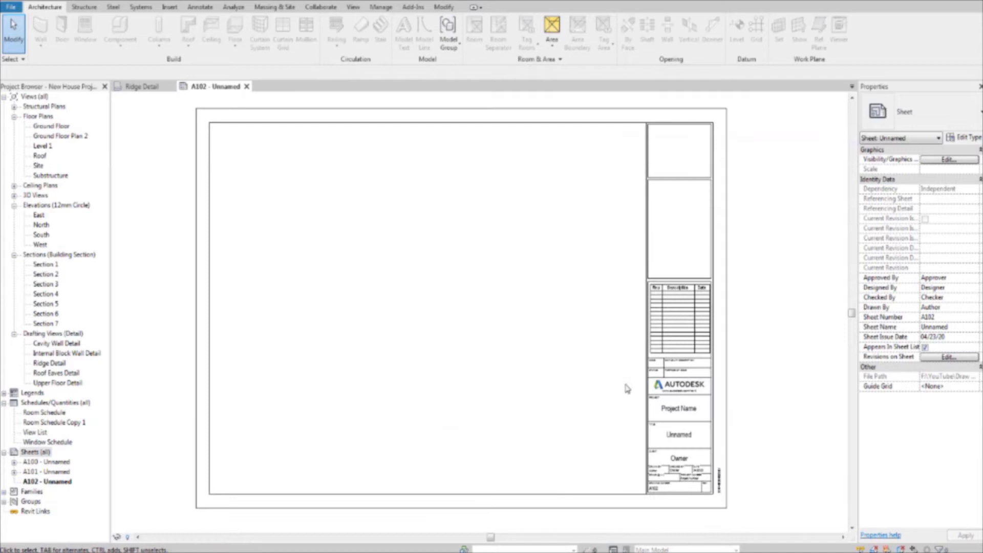
- Set the project name in the new sheet's title block to "Construction Detail Sheet"
middle_click_drag(607, 388, 524, 384)
scroll(615, 415, "up", 5)
middle_click_drag(583, 408, 537, 314)
middle_click_drag(515, 234, 512, 305)
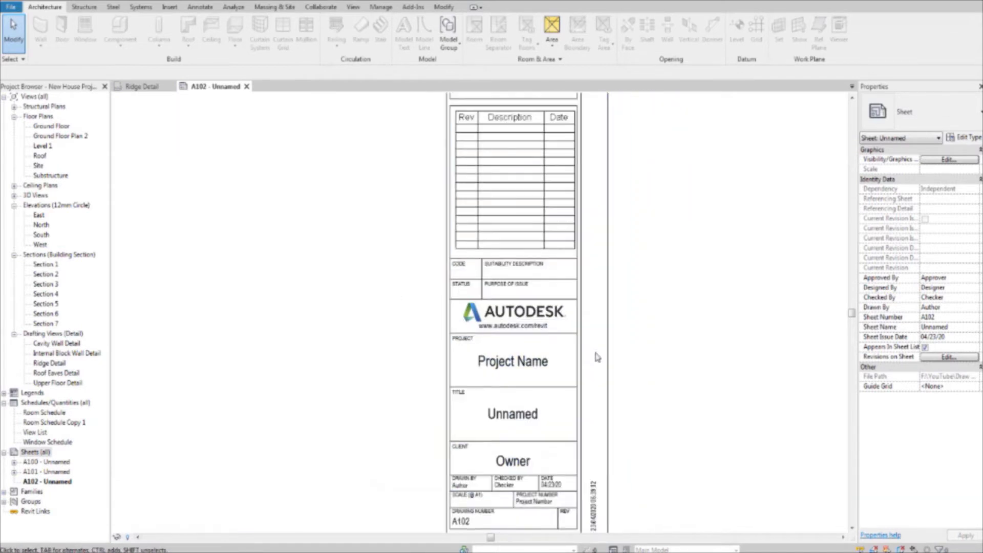
scroll(522, 343, "up", 2)
scroll(517, 327, "down", 2)
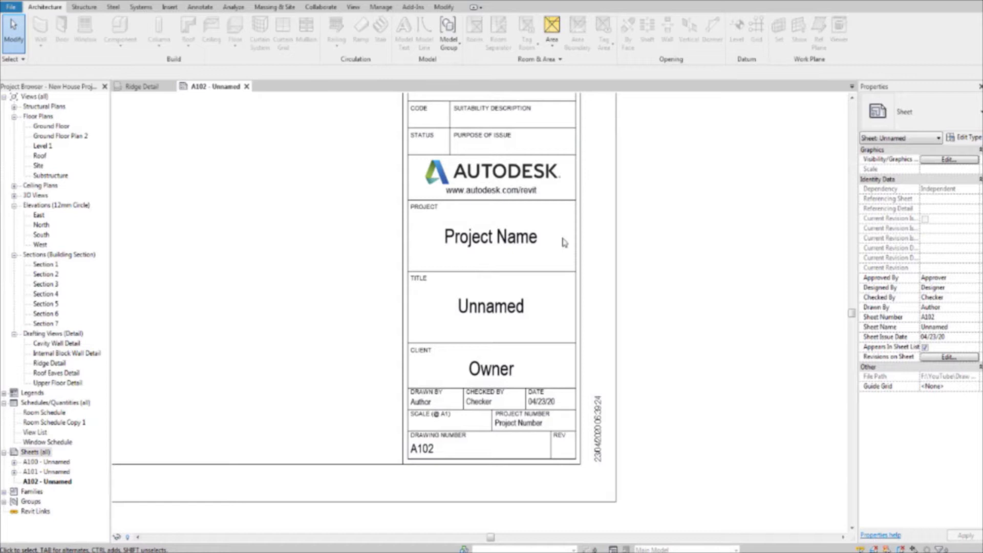
middle_click_drag(582, 295, 572, 290)
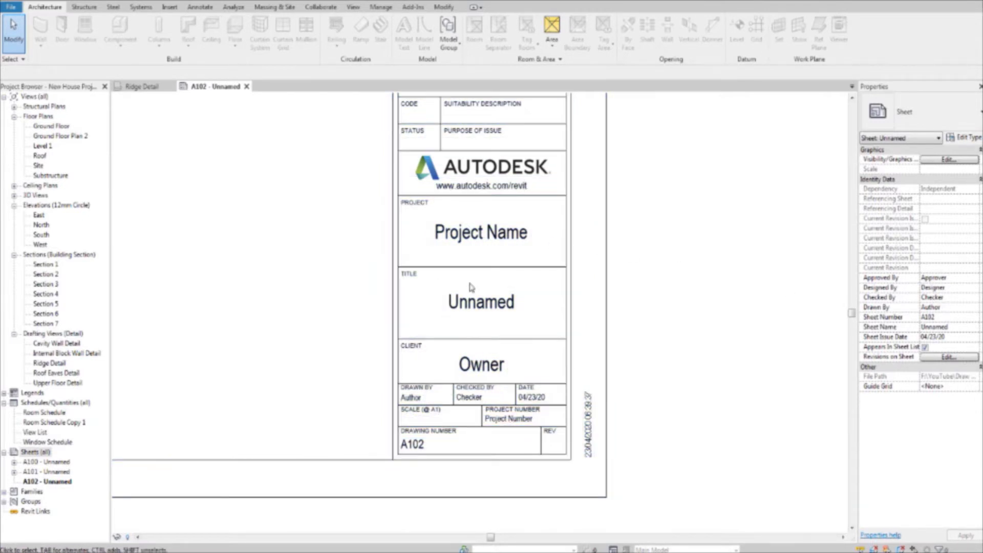
left_click(495, 236)
left_click(495, 236)
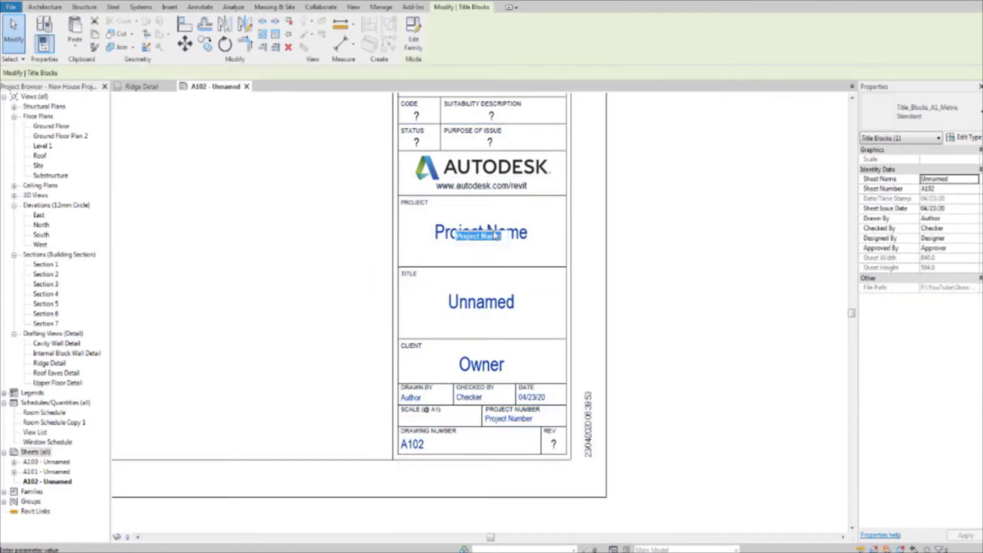
type("Construction Detail Sheet")
left_click(601, 281)
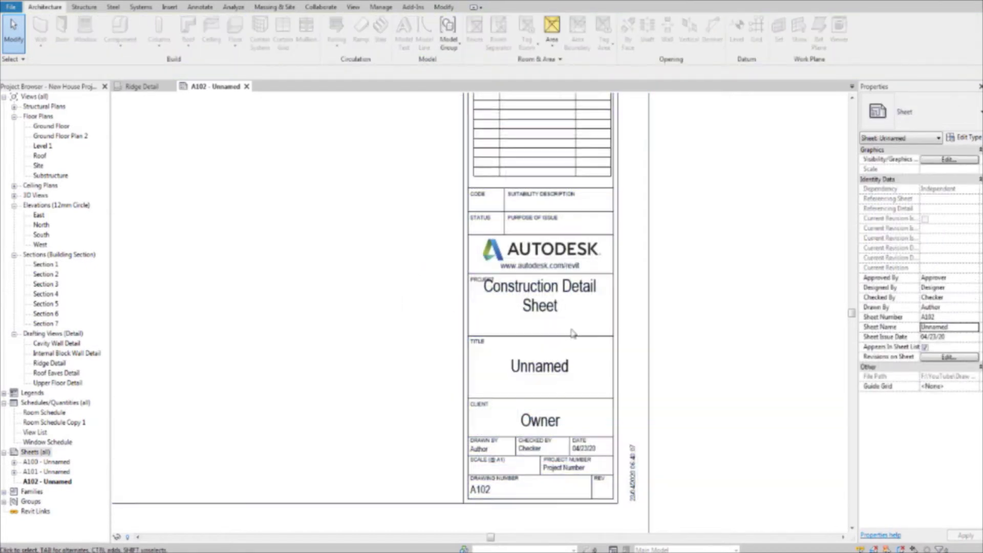
- Open the sheet's title block family for editing
scroll(574, 324, "up", 1)
scroll(575, 324, "down", 3)
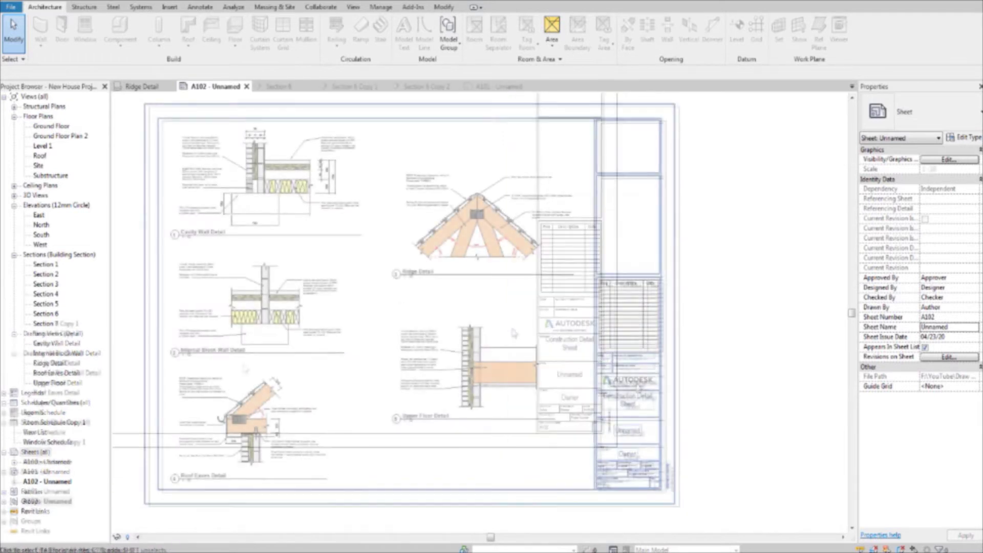
scroll(600, 400, "up", 3)
scroll(600, 400, "down", 3)
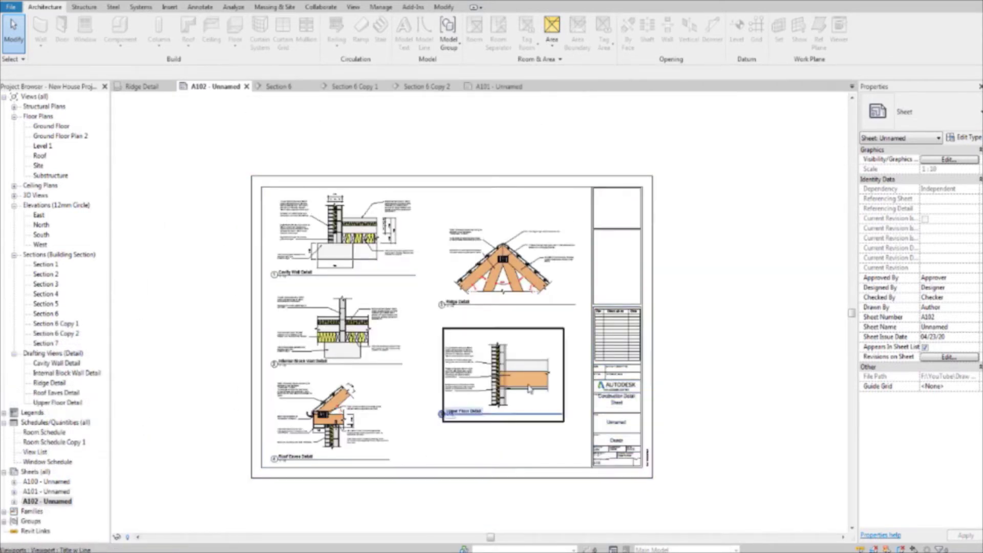
scroll(796, 383, "up", 1)
left_click(606, 377)
double_click(607, 378)
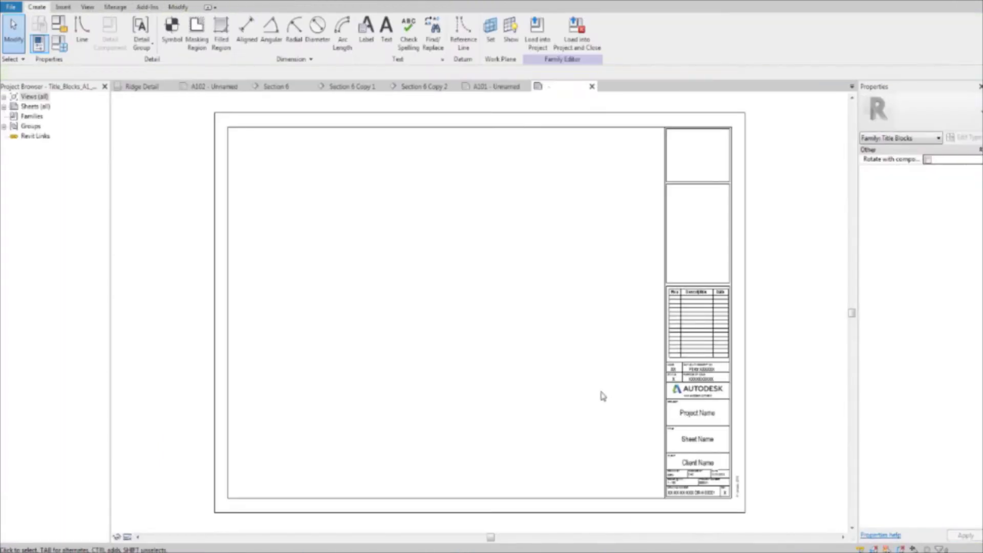
- Examine the Autodesk logo image and the web address text in the title block's logo box
middle_click_drag(630, 367, 558, 355)
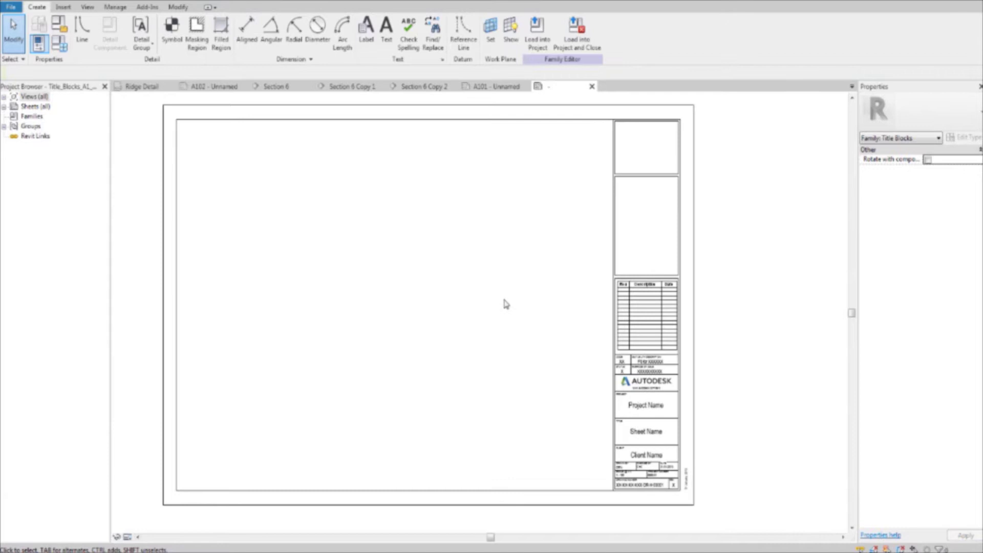
middle_click_drag(480, 300, 487, 305)
middle_click_drag(697, 348, 605, 327)
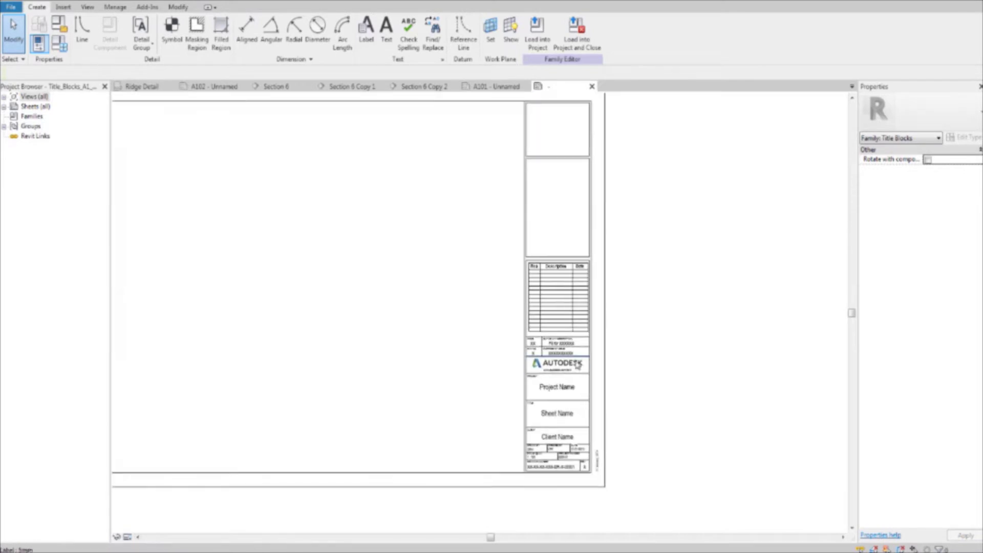
scroll(577, 365, "up", 4)
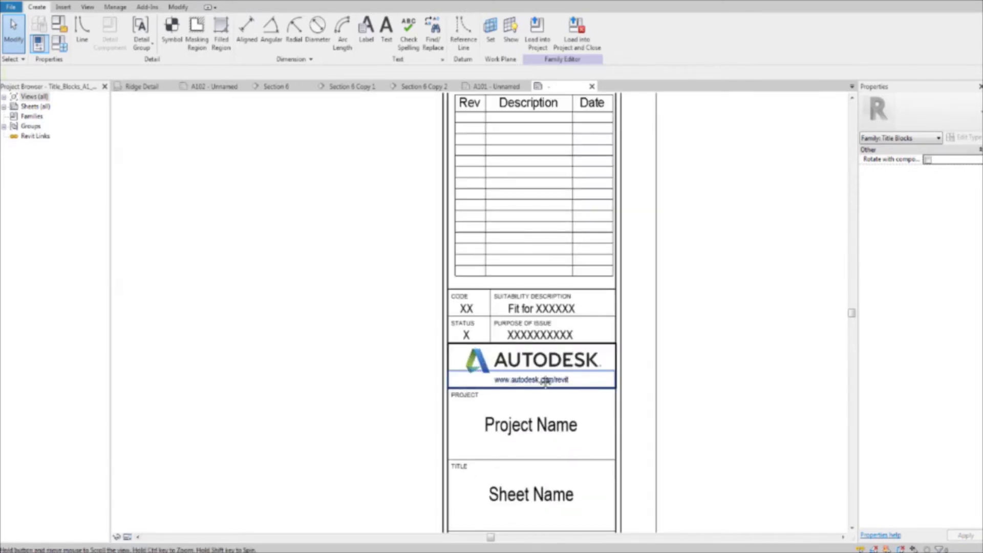
scroll(546, 382, "down", 1)
scroll(546, 380, "up", 2)
scroll(547, 378, "down", 3)
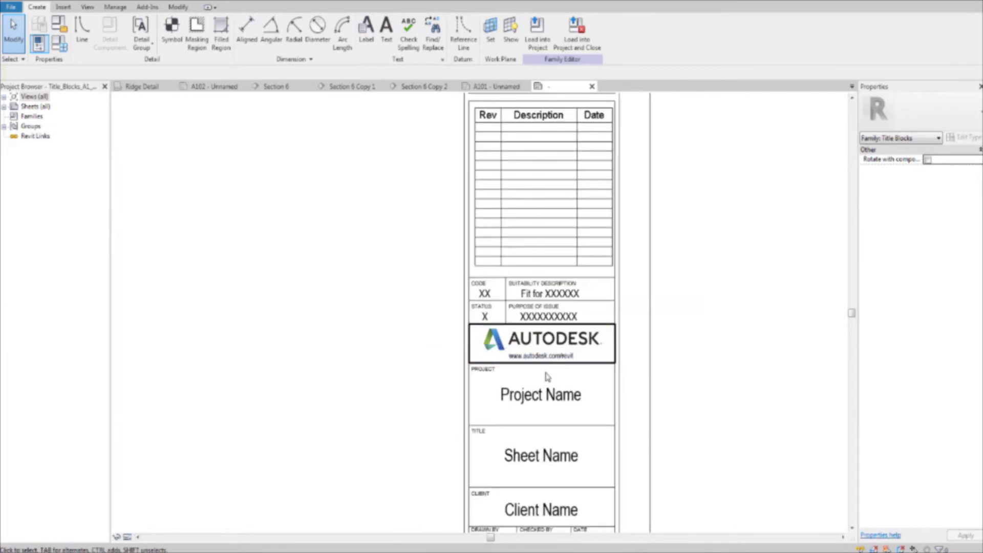
scroll(546, 377, "up", 2)
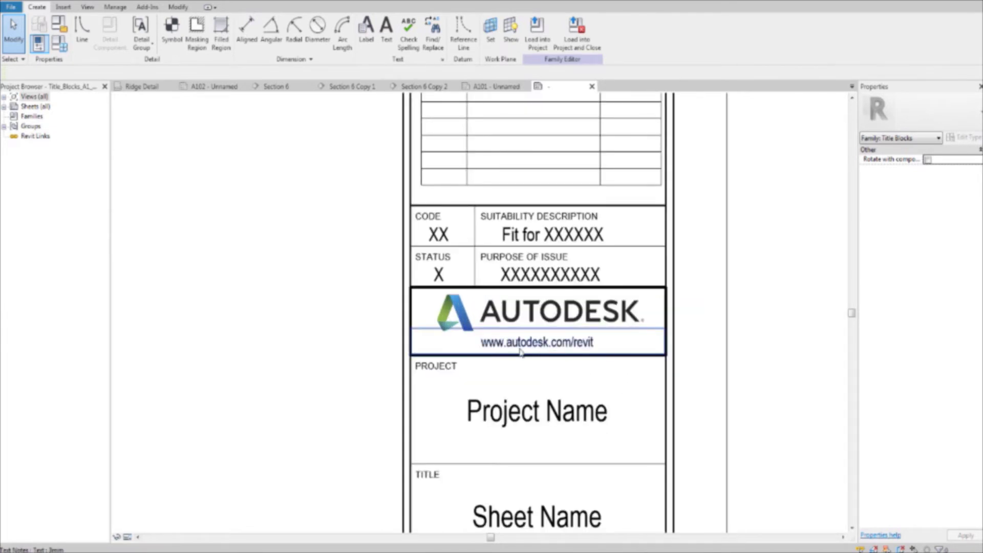
left_click(570, 321)
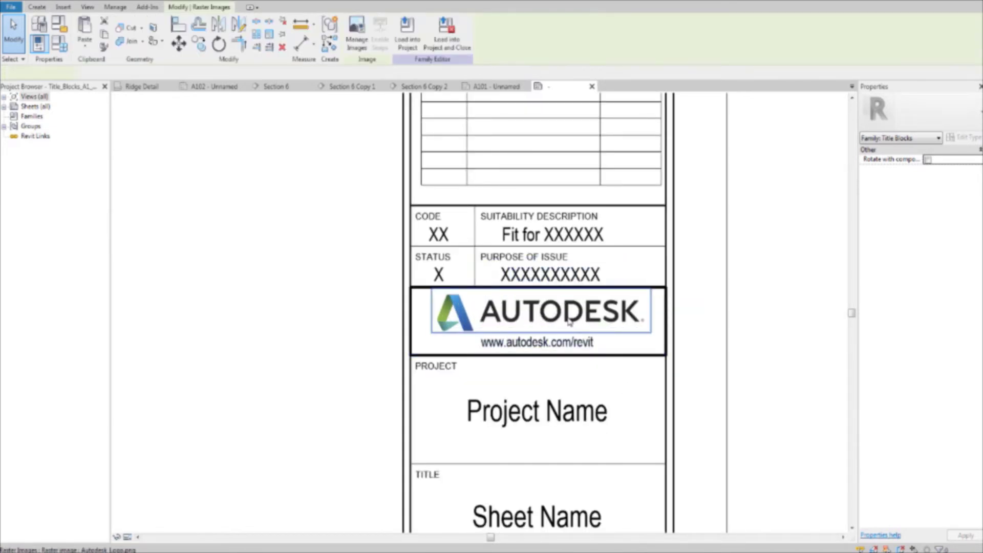
middle_click_drag(542, 349, 533, 356)
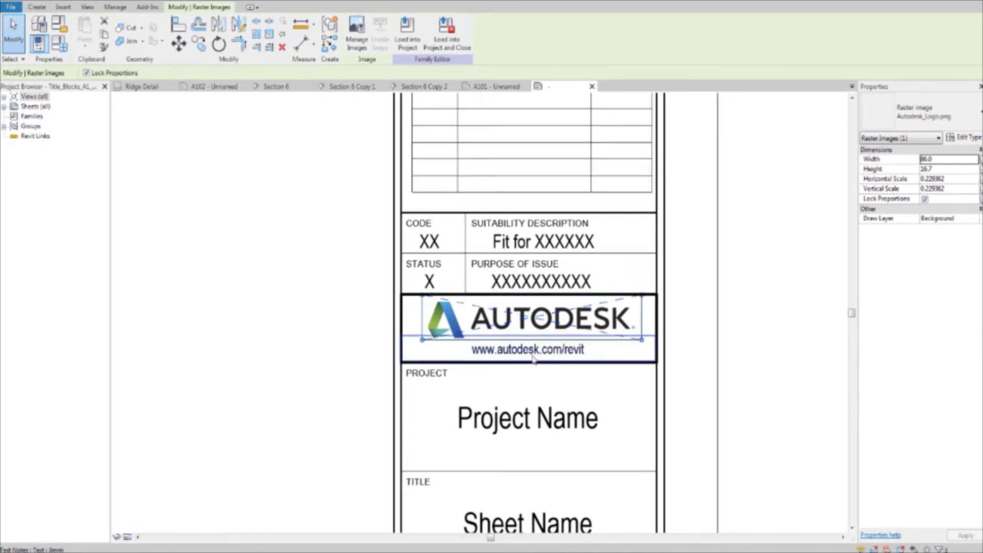
scroll(528, 332, "up", 1)
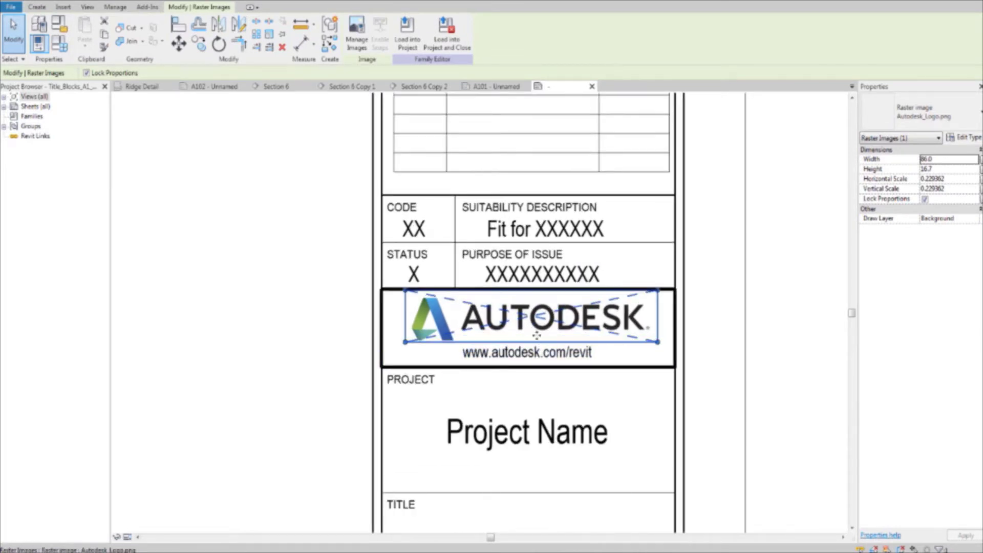
scroll(536, 335, "down", 2)
left_click(317, 243)
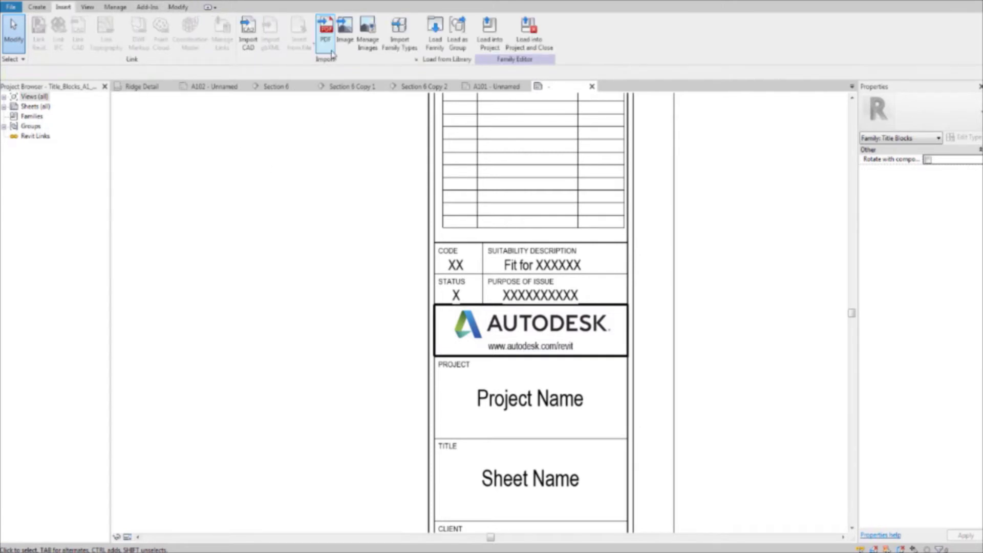
- Import the image DT Sheet Logo.png and place it in the empty area beside the title block column
left_click(343, 43)
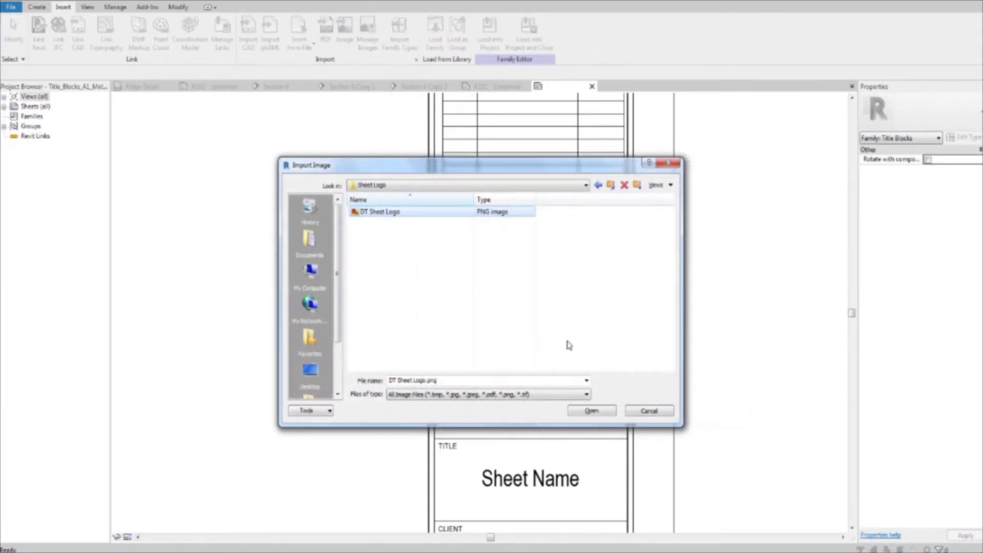
left_click(591, 412)
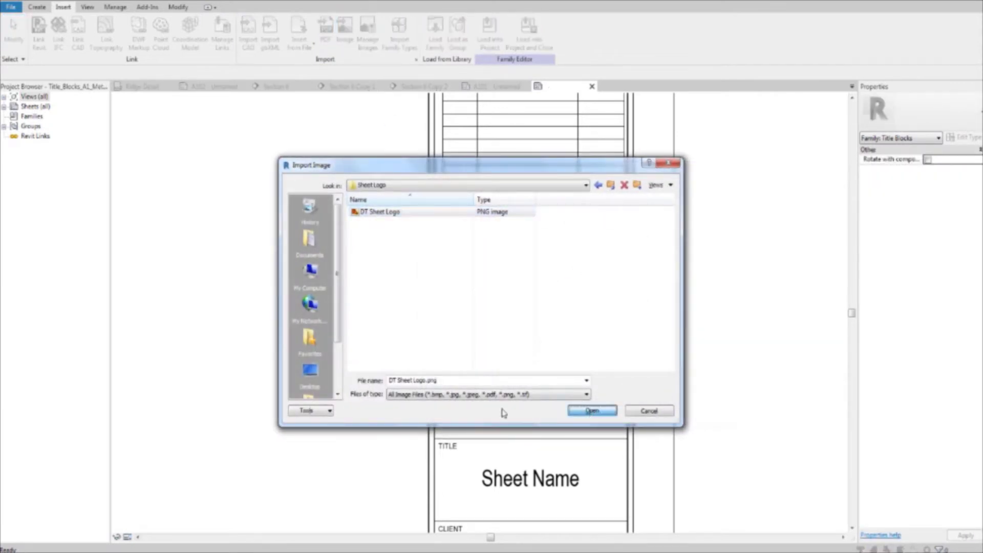
scroll(325, 324, "down", 2)
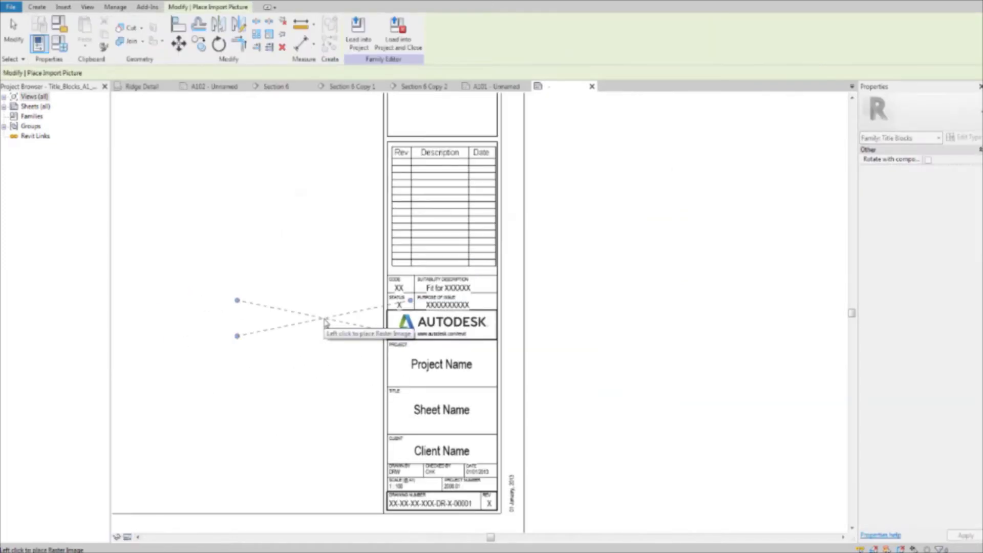
left_click(265, 318)
scroll(329, 382, "up", 4)
left_click(329, 382)
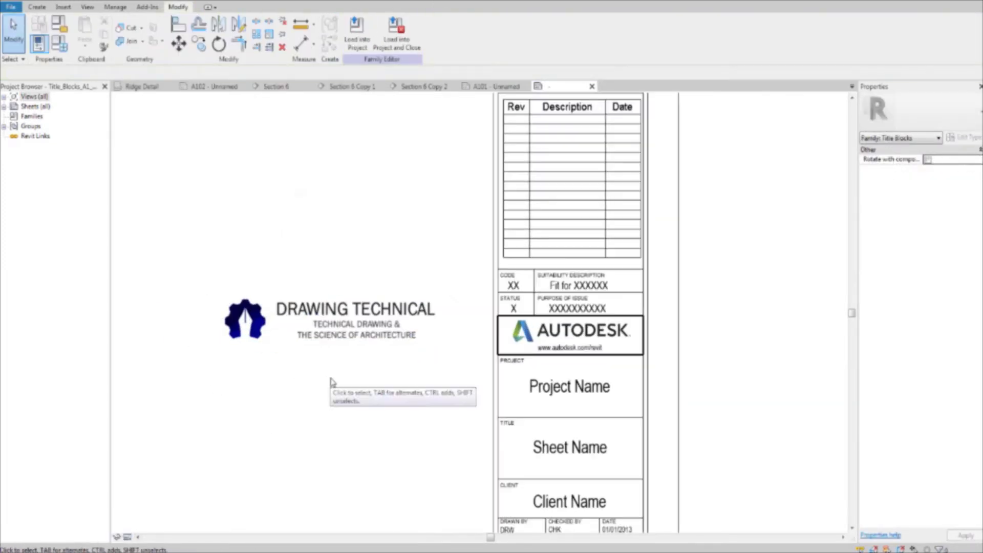
- Scale the imported Drawing Technical logo down to about 97 mm wide and move it over to the title block's logo box
scroll(392, 397, "up", 1)
left_click(361, 371)
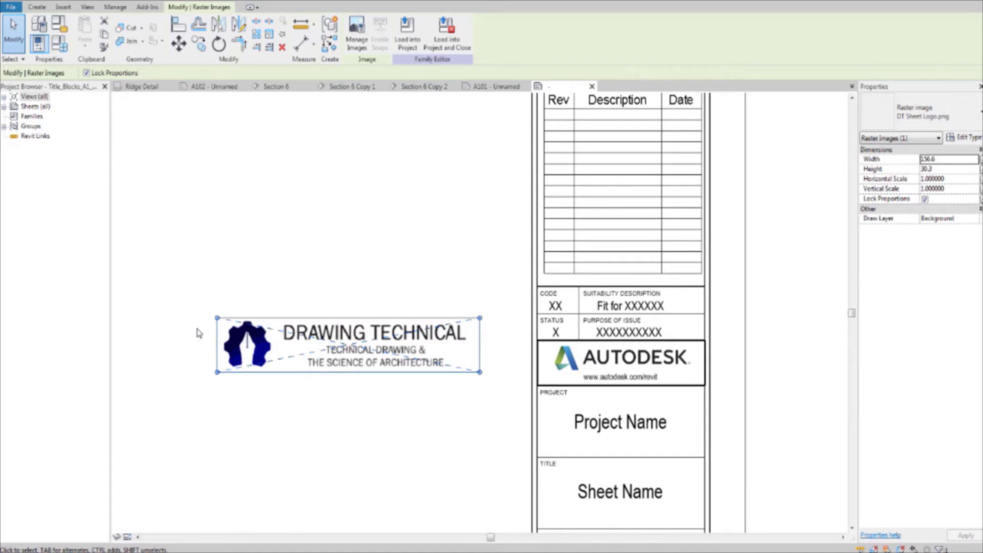
left_click(170, 521)
scroll(331, 355, "up", 2)
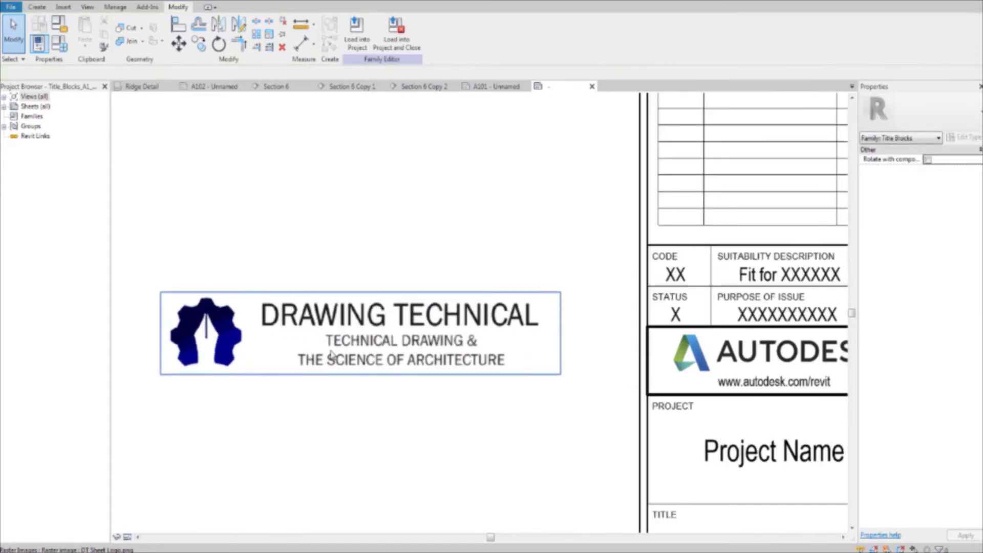
scroll(417, 326, "down", 3)
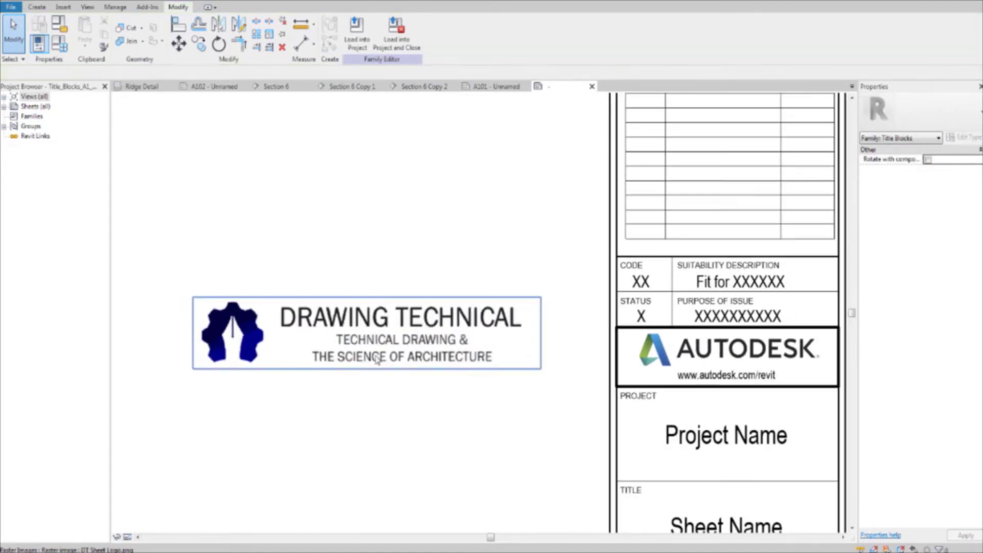
left_click(589, 351)
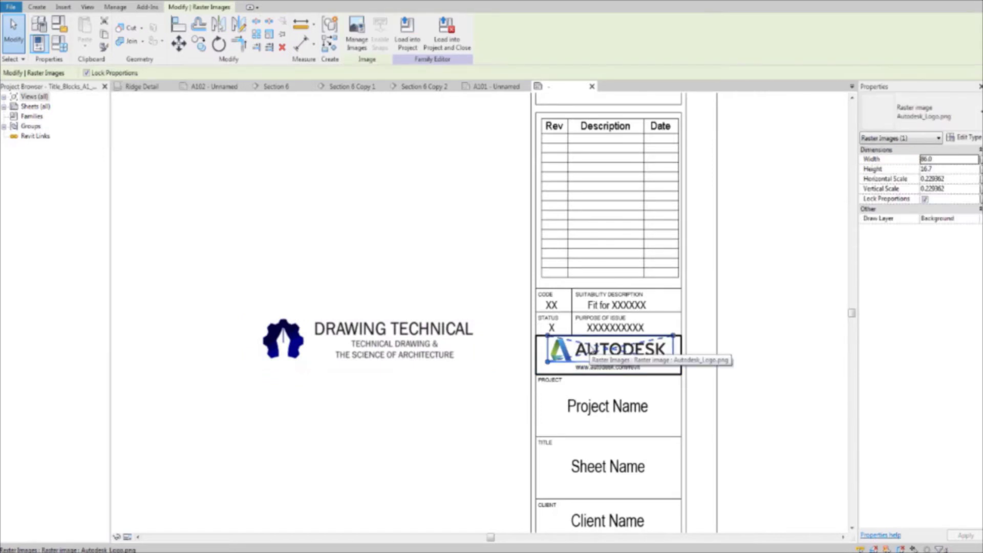
left_click(333, 345)
left_click_drag(394, 342, 616, 355)
scroll(644, 361, "up", 2)
scroll(558, 340, "down", 1)
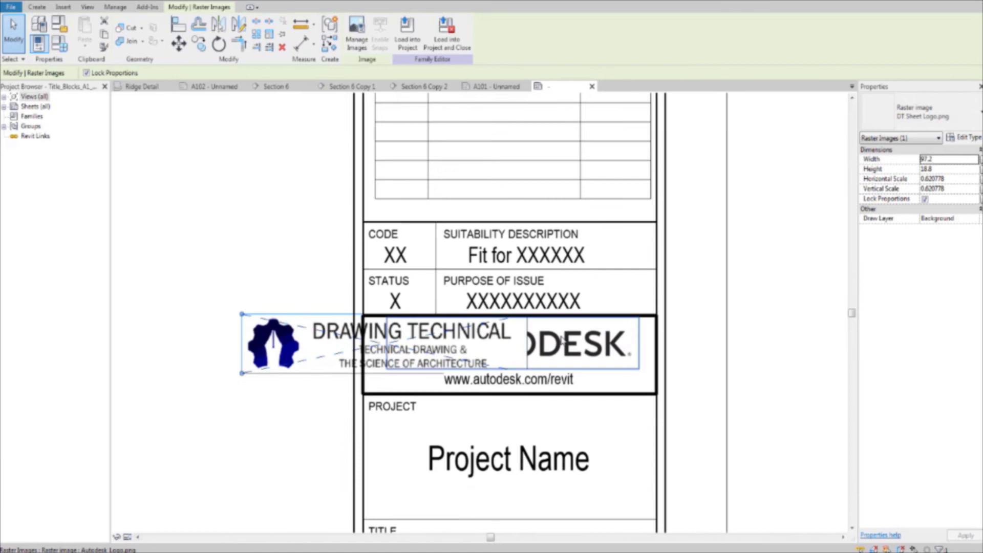
- Delete the Autodesk logo image from the title block
scroll(562, 340, "up", 2)
left_click(584, 348)
key("Delete")
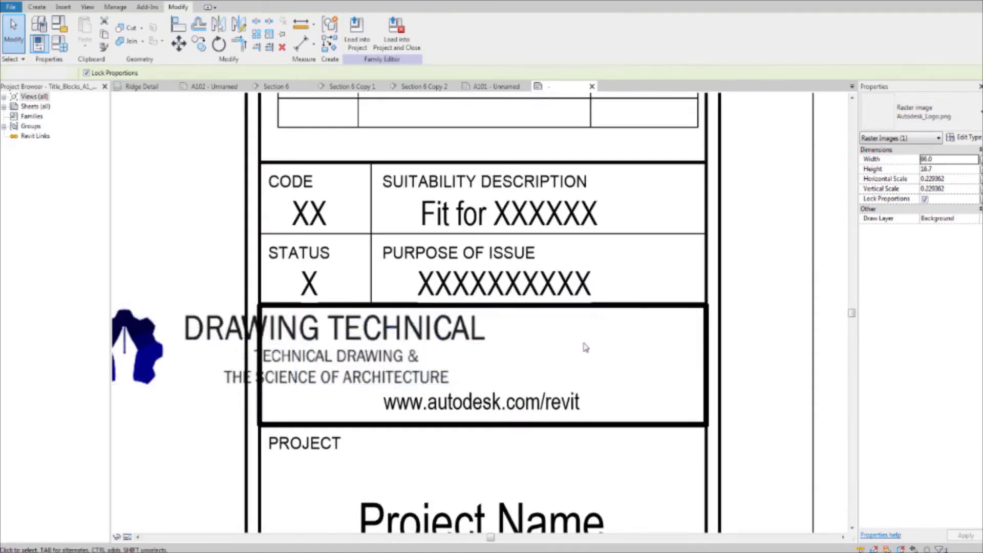
- Move the Drawing Technical logo into the logo box and shrink it to about 92 mm wide so it fits within the border
left_click(311, 349)
left_click_drag(311, 348, 503, 348)
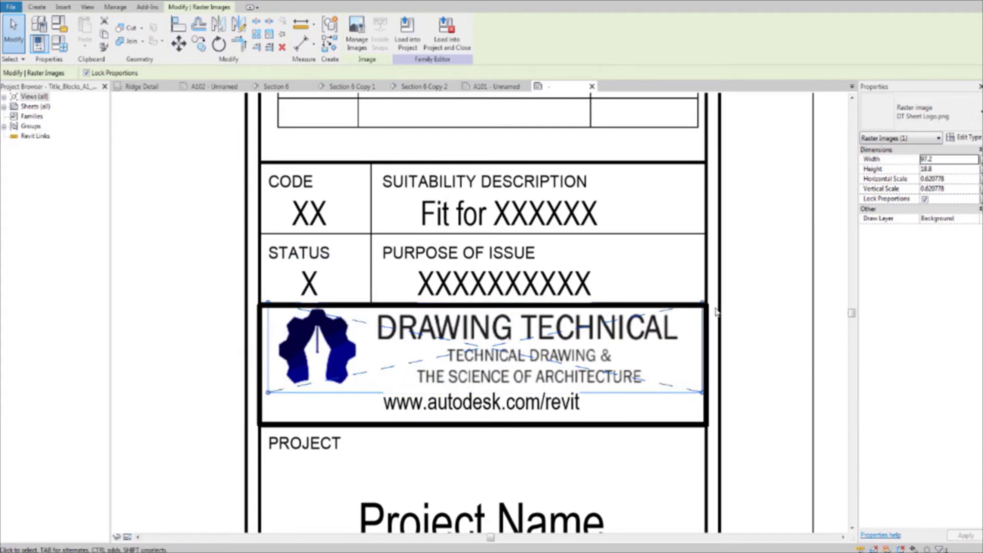
left_click_drag(701, 304, 678, 312)
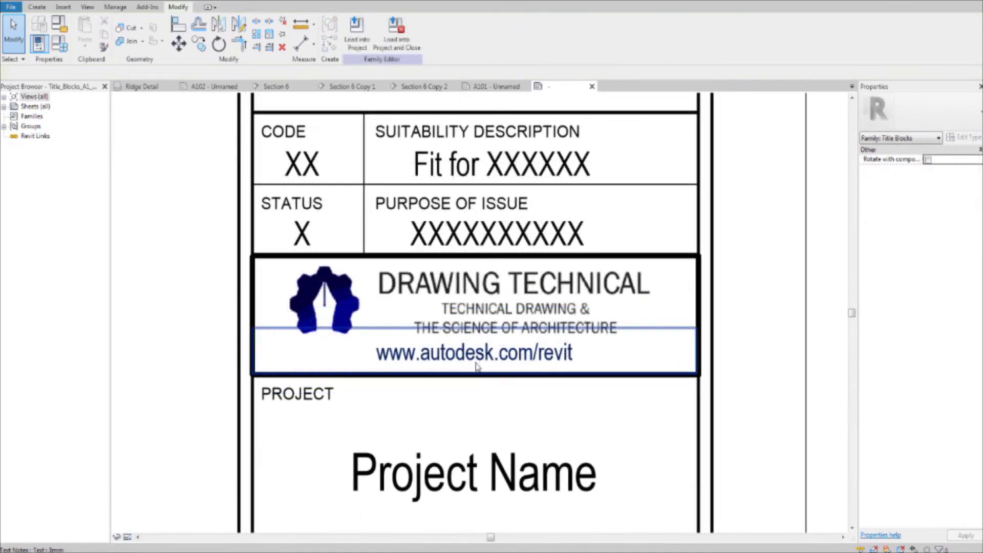
left_click(476, 363)
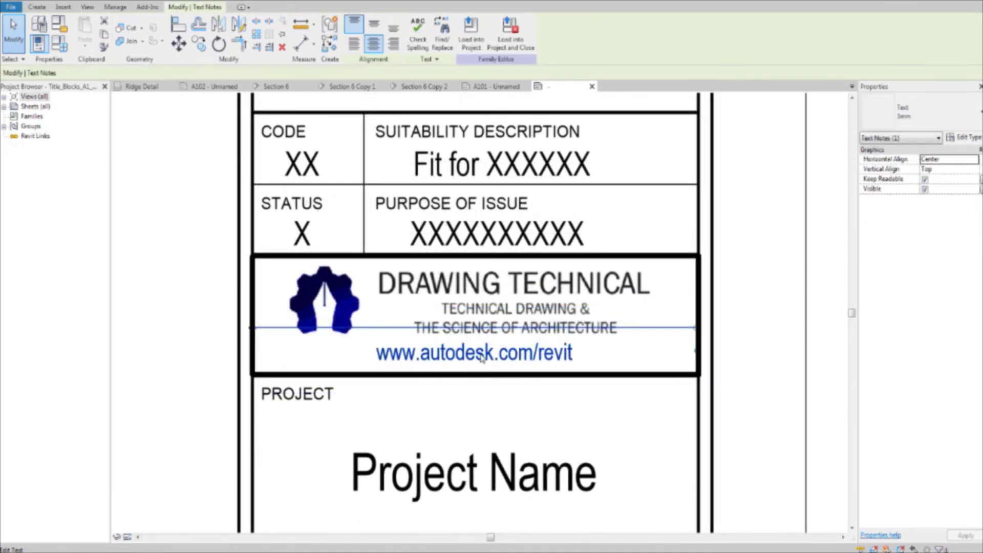
left_click(463, 361)
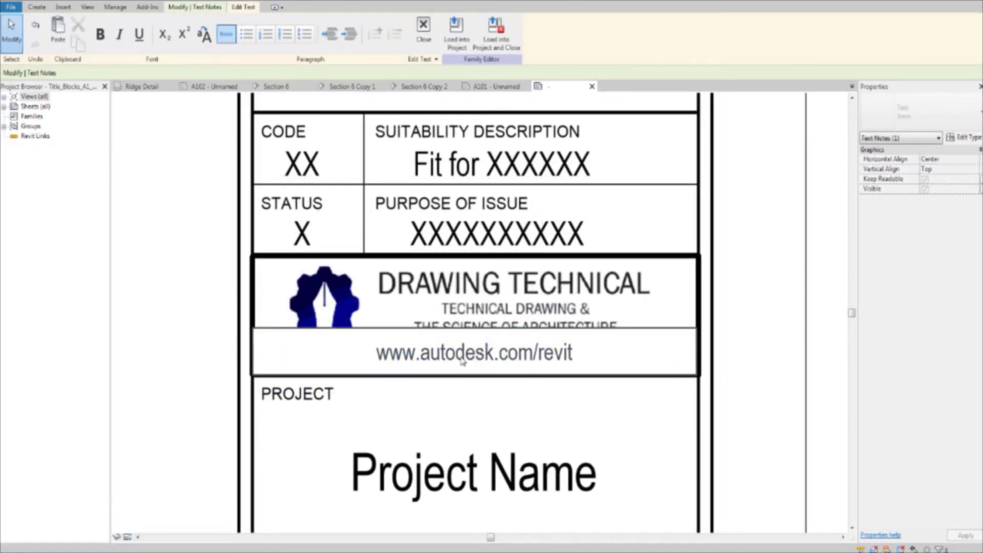
key("BackSpace")
key("BackSpace")
key("BackSpace")
key("BackSpace")
key("BackSpace")
key("BackSpace")
key("BackSpace")
key("BackSpace")
key("BackSpace")
key("BackSpace")
key("BackSpace")
key("BackSpace")
key("BackSpace")
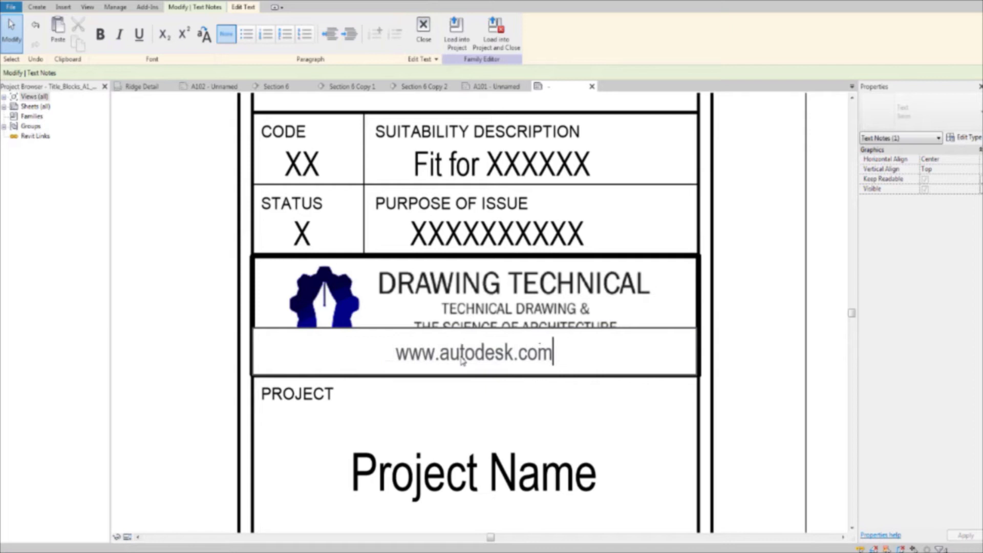
key("BackSpace")
key("BackSpace")
key("BackSpace")
key("BackSpace")
key("BackSpace")
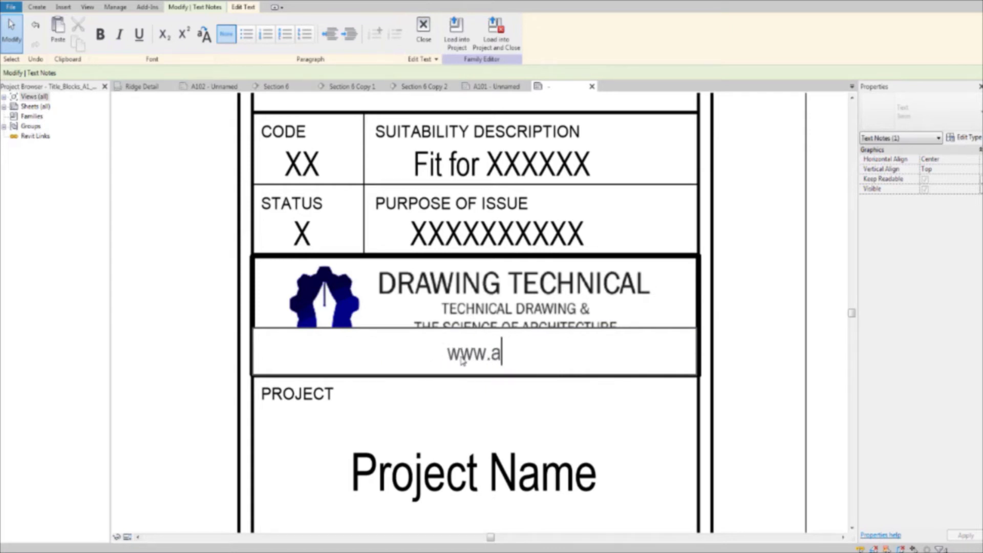
type("te")
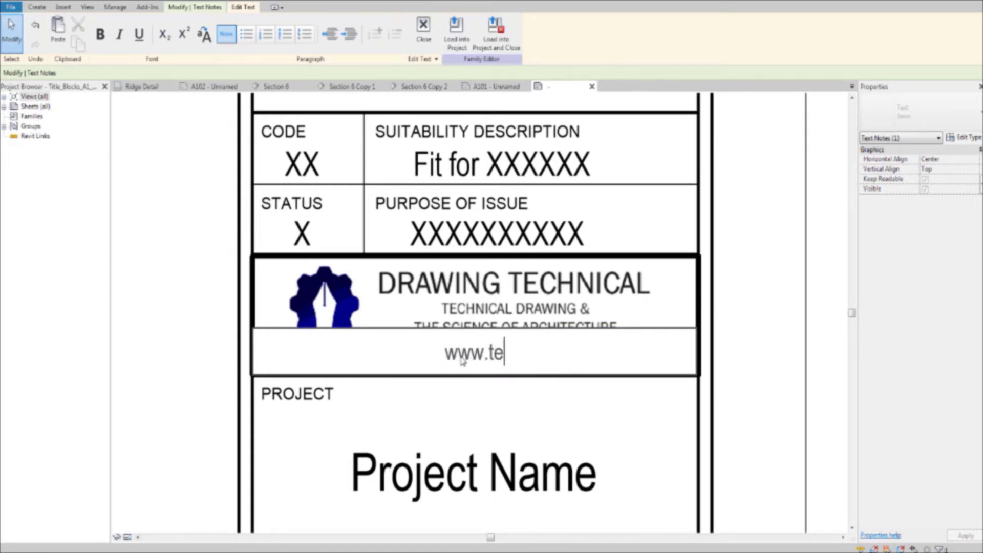
type("chnicaldrafty")
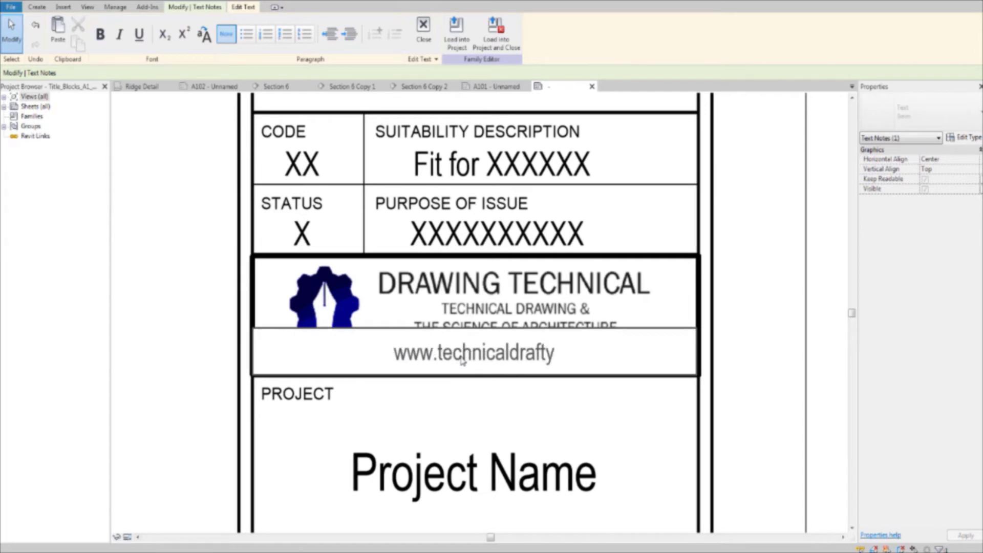
key("BackSpace")
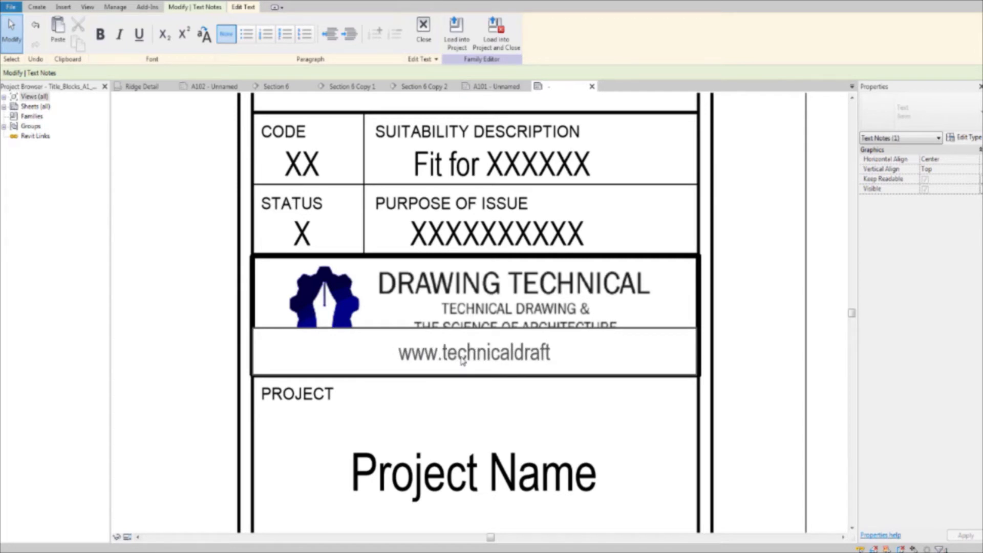
type(".com")
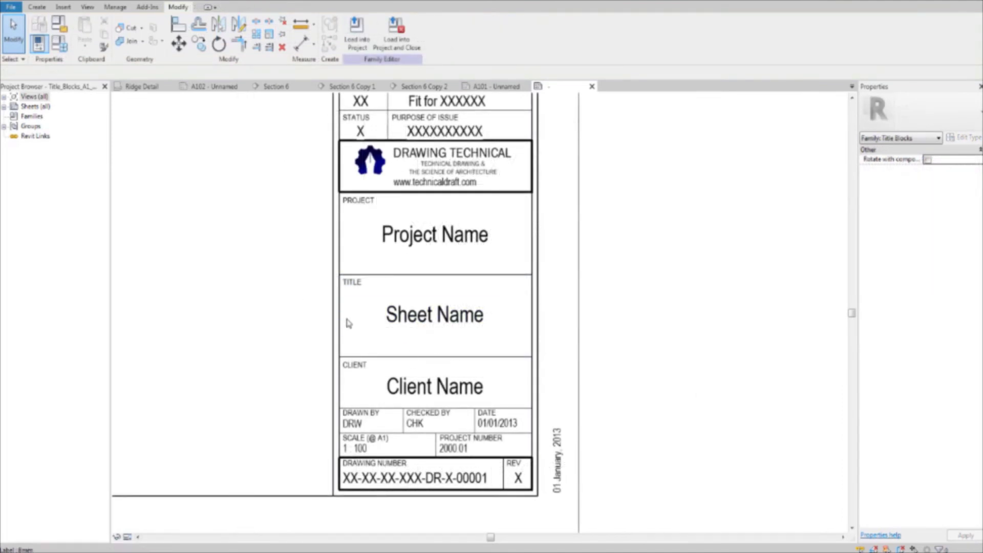
scroll(344, 266, "down", 2)
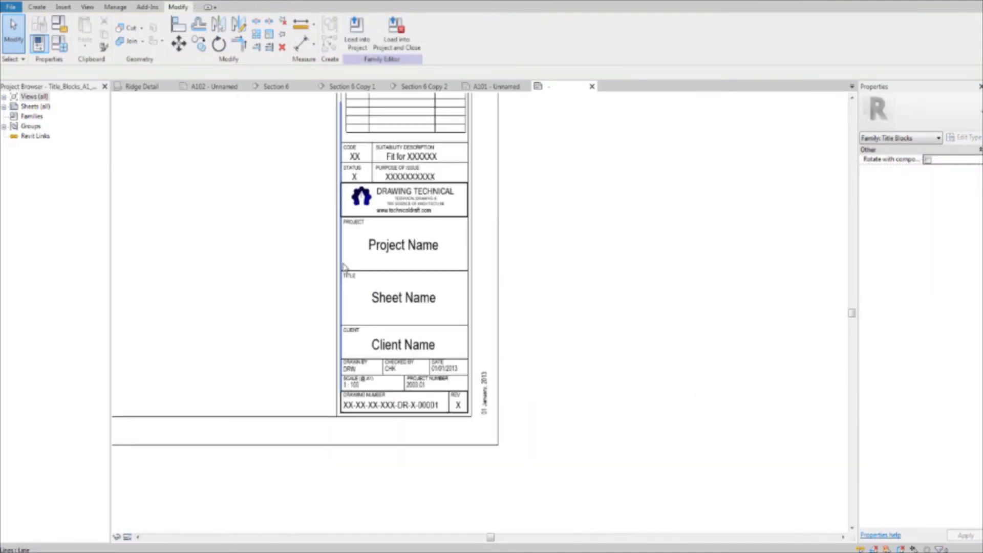
- Try moving the divider line above the scale row up to just beneath the client name, and undo the move
scroll(388, 285, "up", 2)
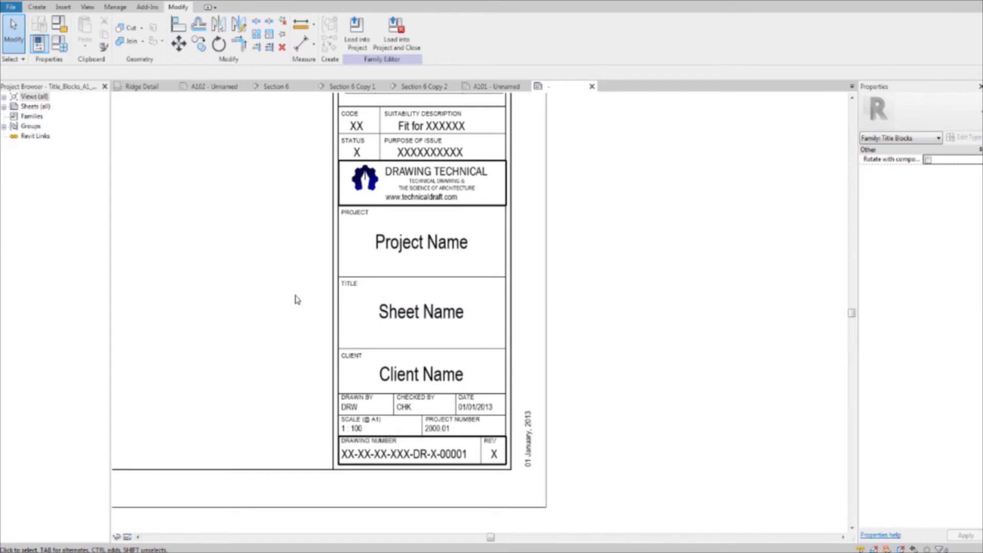
scroll(323, 321, "up", 1)
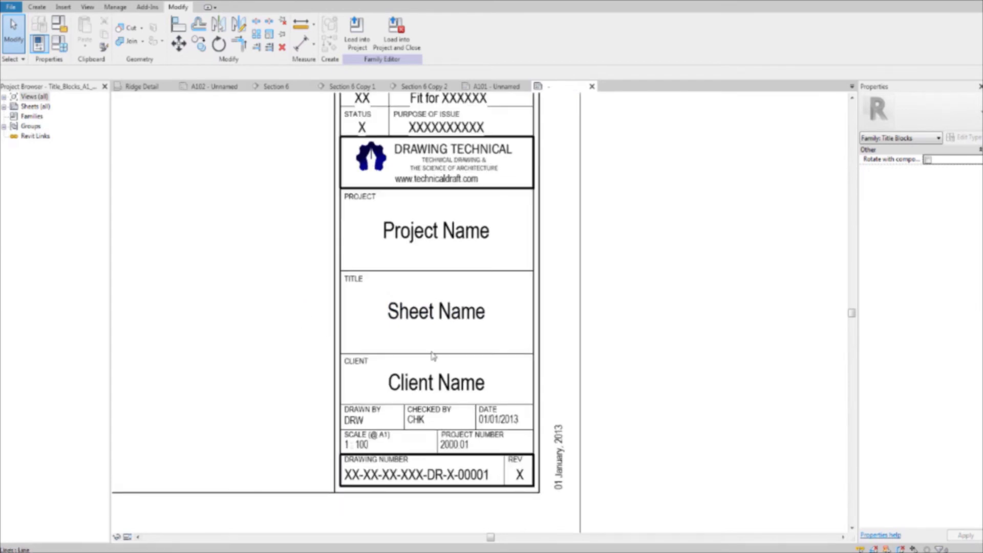
left_click(423, 390)
scroll(418, 425, "up", 1)
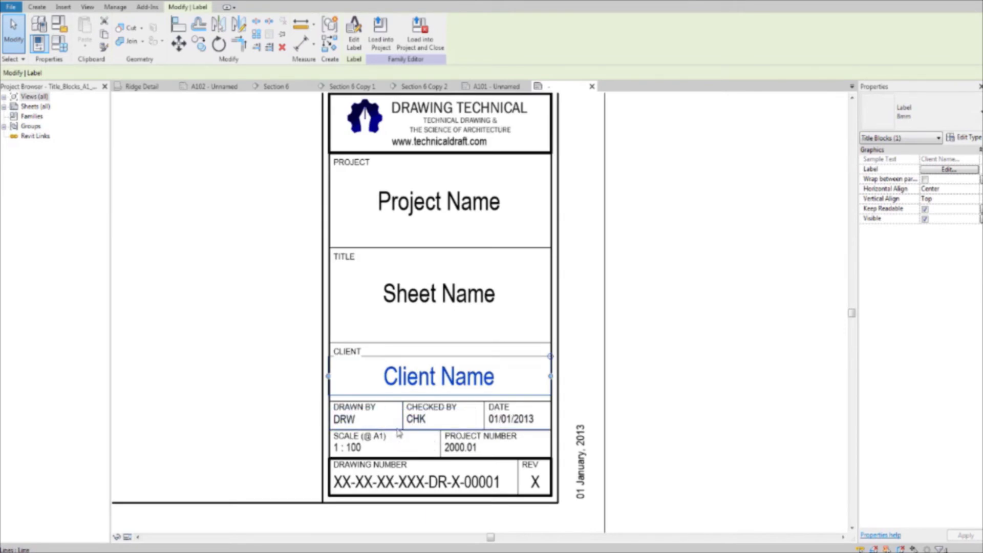
left_click(400, 433)
scroll(400, 433, "up", 2)
left_click(403, 357)
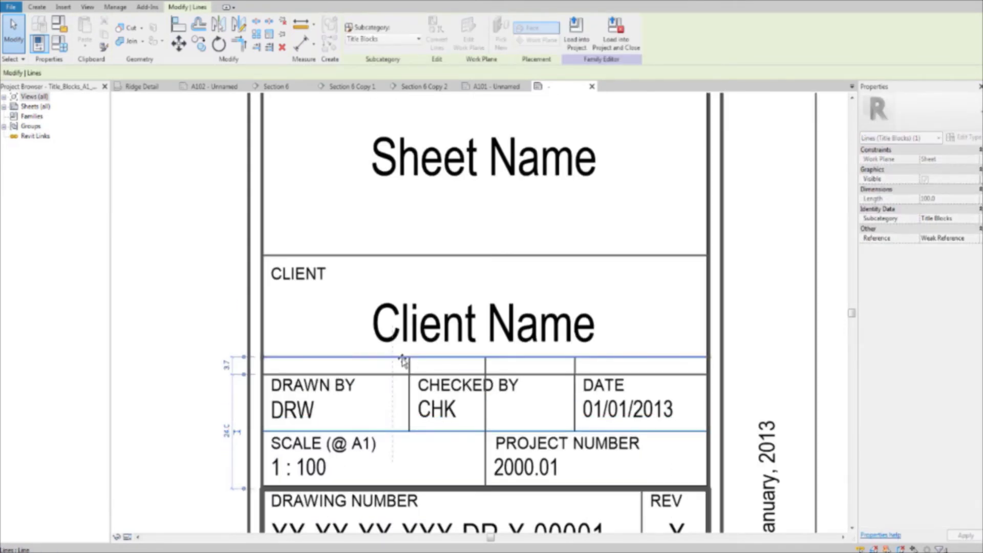
scroll(388, 388, "down", 2)
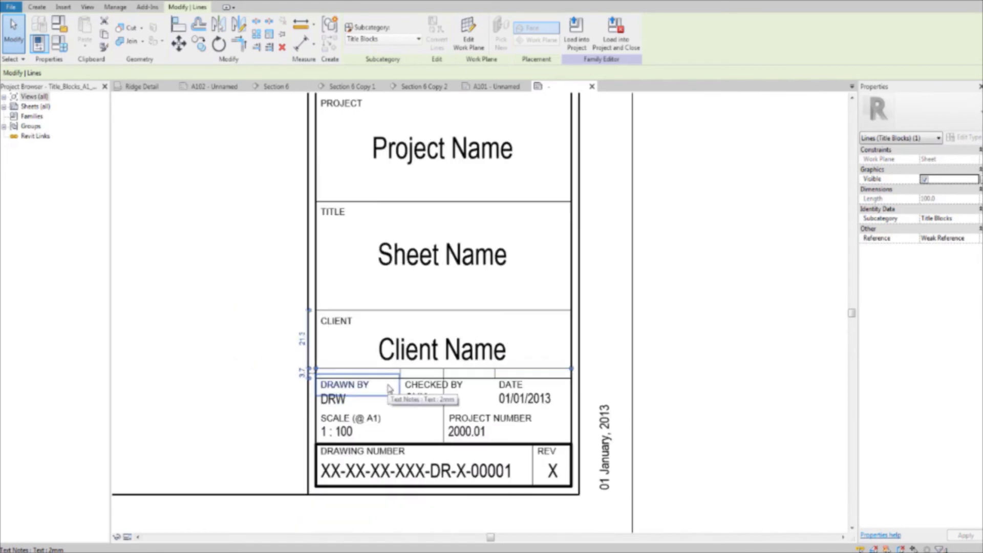
key("ctrl+z")
scroll(388, 388, "up", 2)
scroll(239, 336, "down", 3)
middle_click_drag(338, 362, 378, 396)
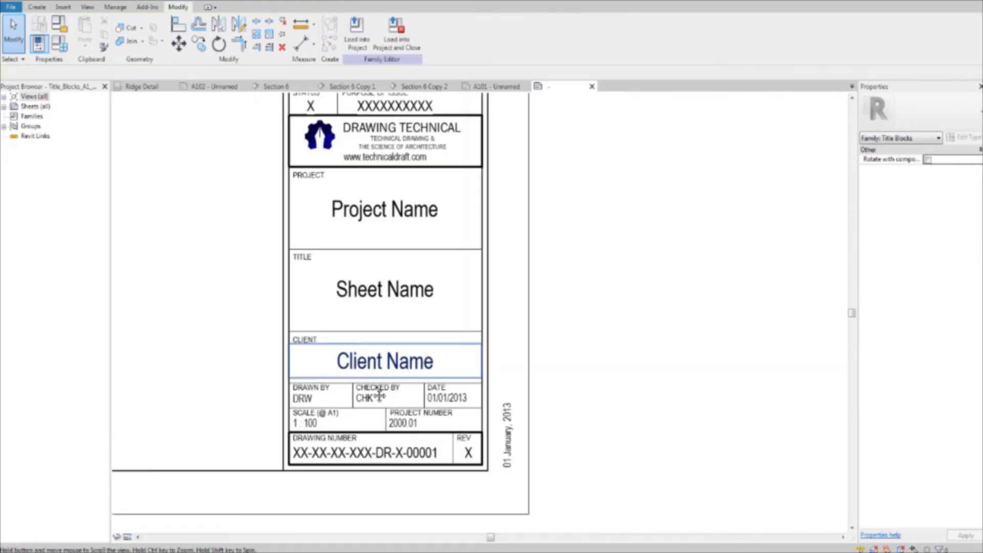
- Load the edited title block family into the house project, overwriting the existing version
scroll(379, 394, "down", 6)
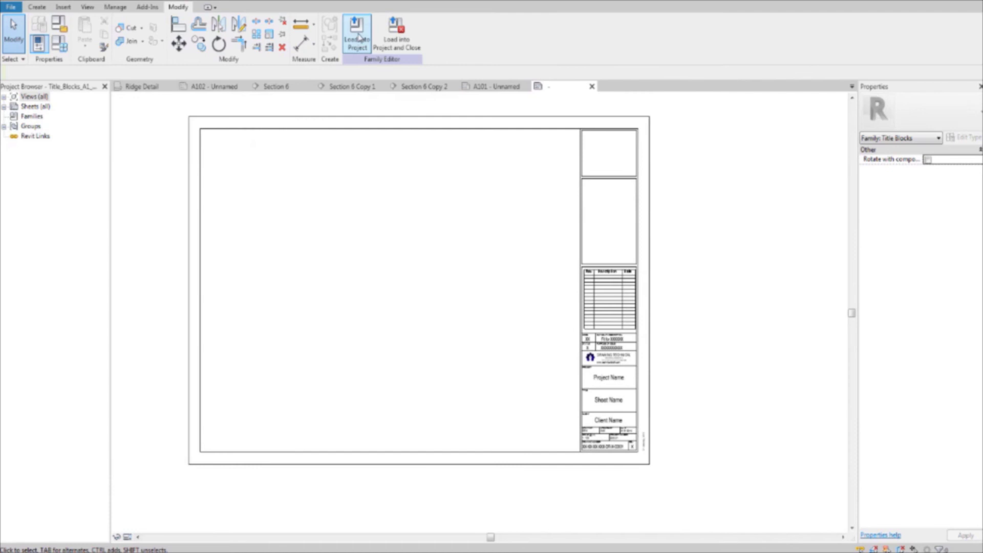
left_click(358, 33)
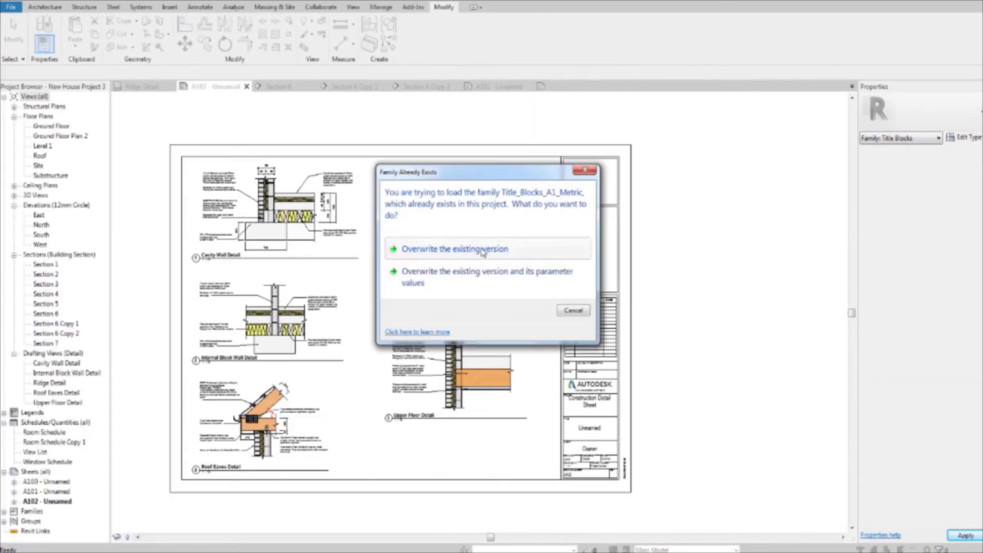
left_click(482, 251)
- Fill in sheet A102's title block: project House Project, title Construction Details 1, client Subscribers, drawn and checked by Me, project number 0001
scroll(512, 279, "up", 4)
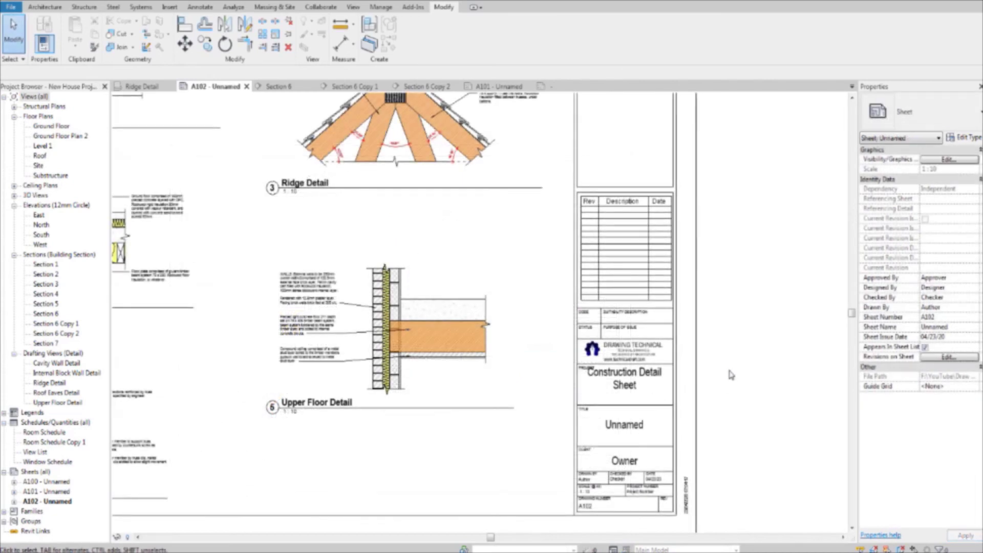
scroll(645, 409, "up", 5)
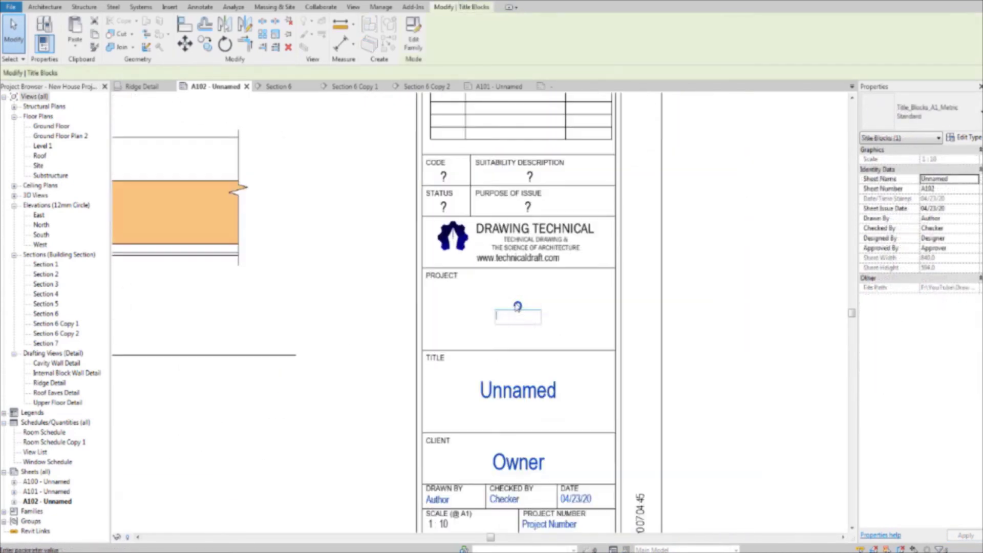
type("house")
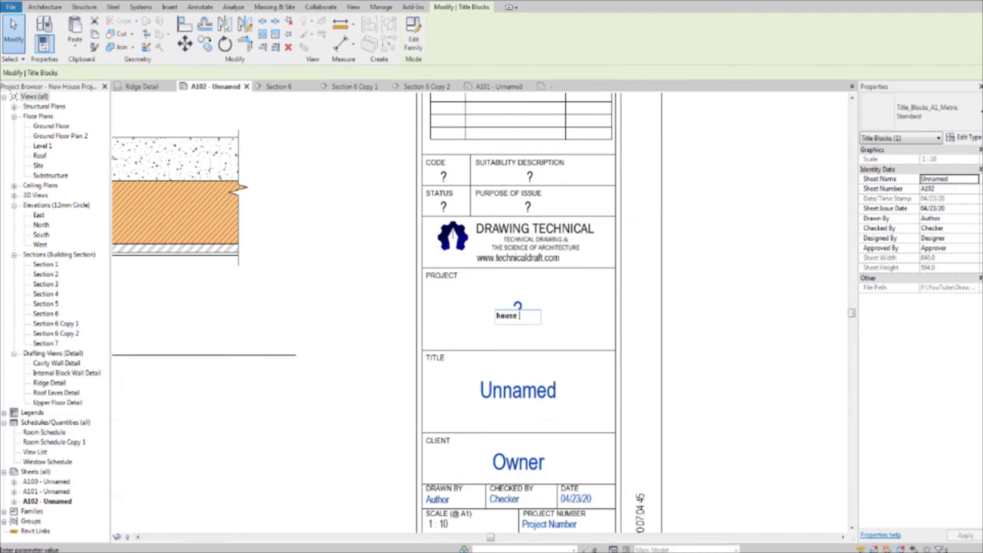
type("s")
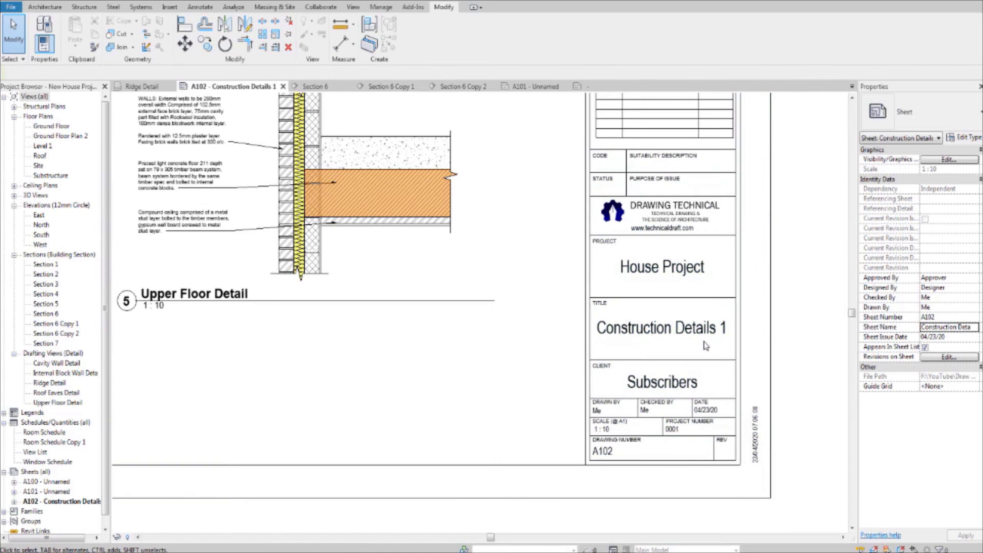
- Change the Checked By entry in the sheet's title block to Me + You
scroll(692, 338, "up", 3)
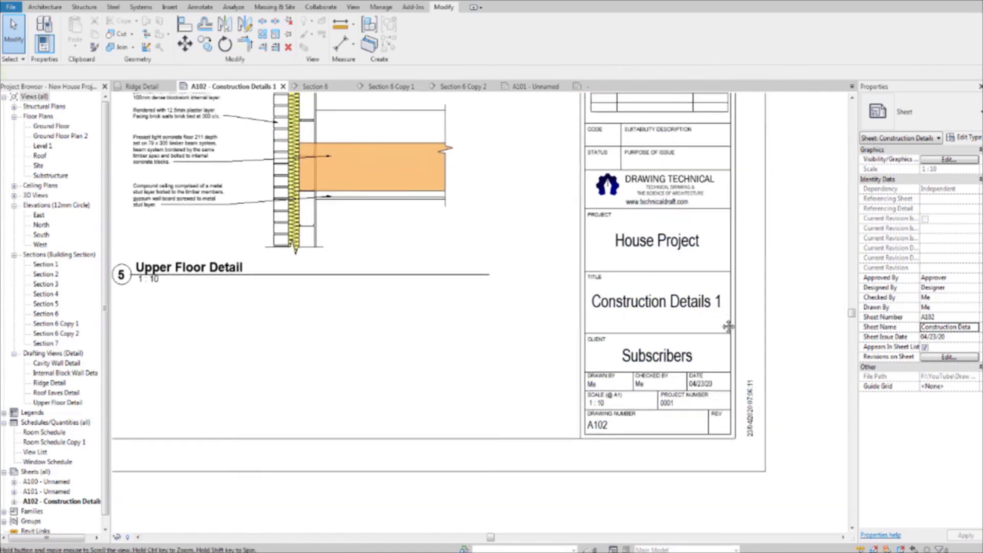
scroll(660, 350, "up", 2)
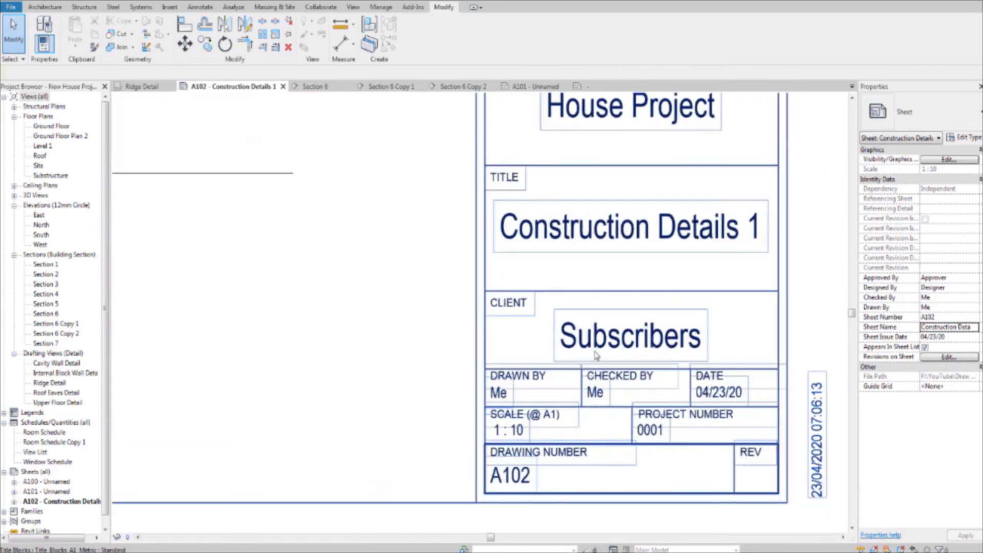
scroll(658, 347, "down", 2)
scroll(570, 384, "up", 2)
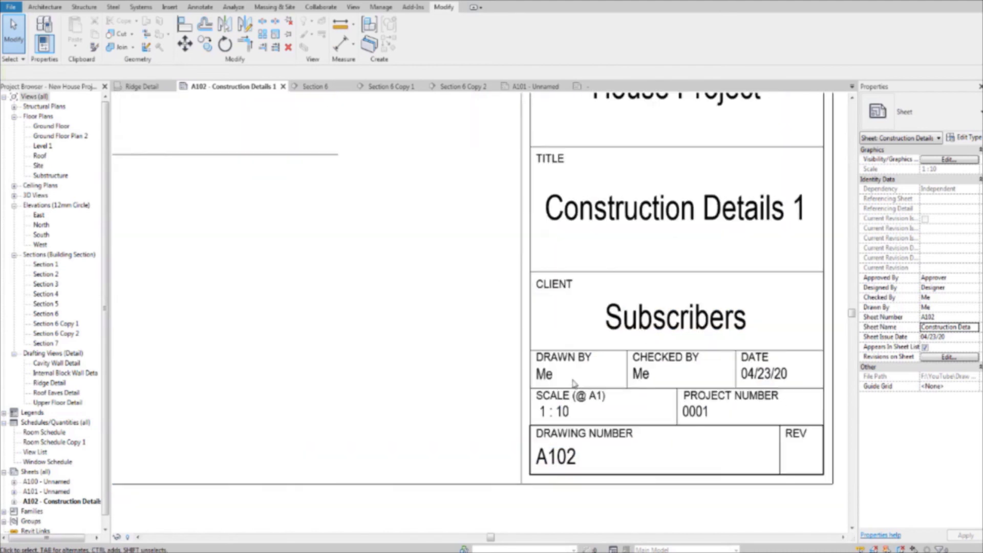
middle_click_drag(521, 374, 477, 369)
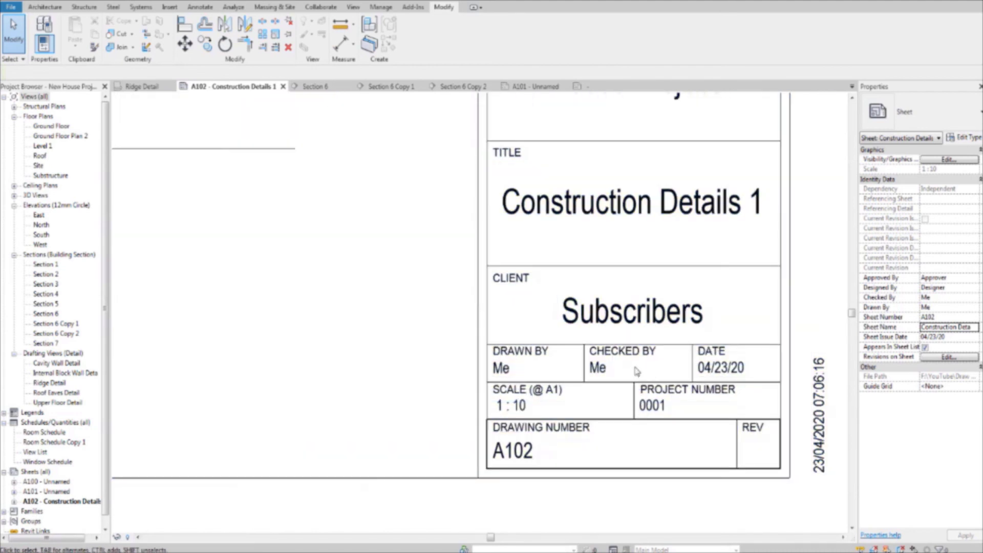
left_click(640, 373)
left_click(635, 370)
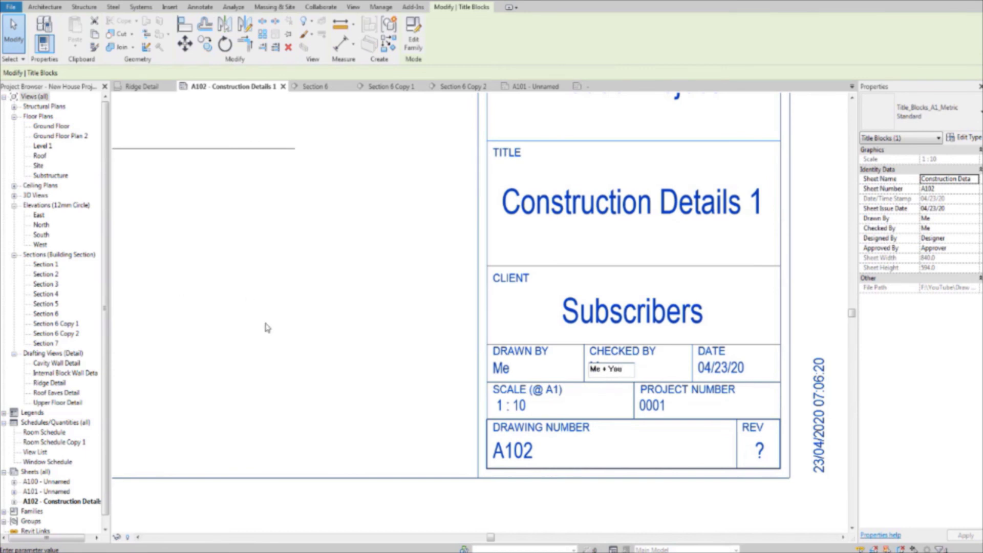
left_click(284, 361)
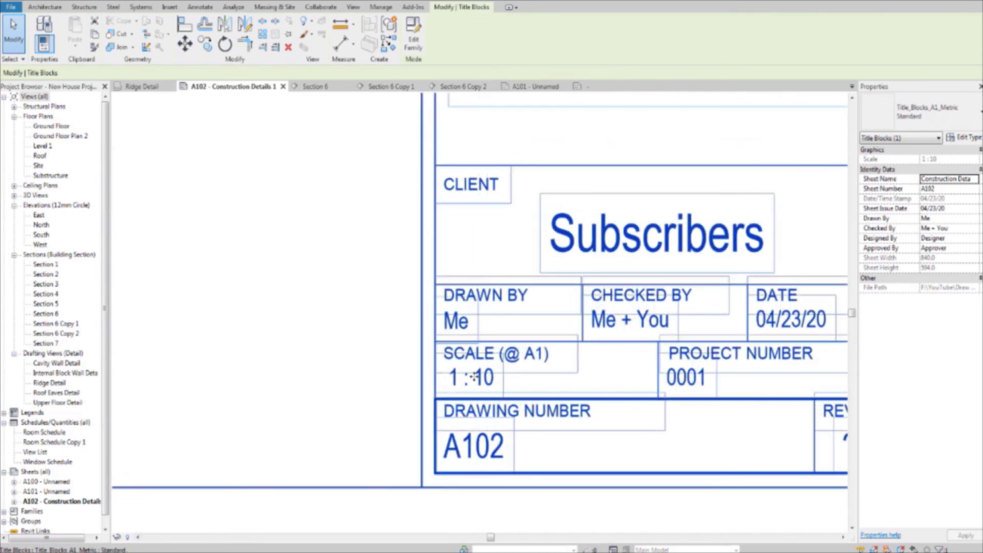
scroll(473, 377, "up", 3)
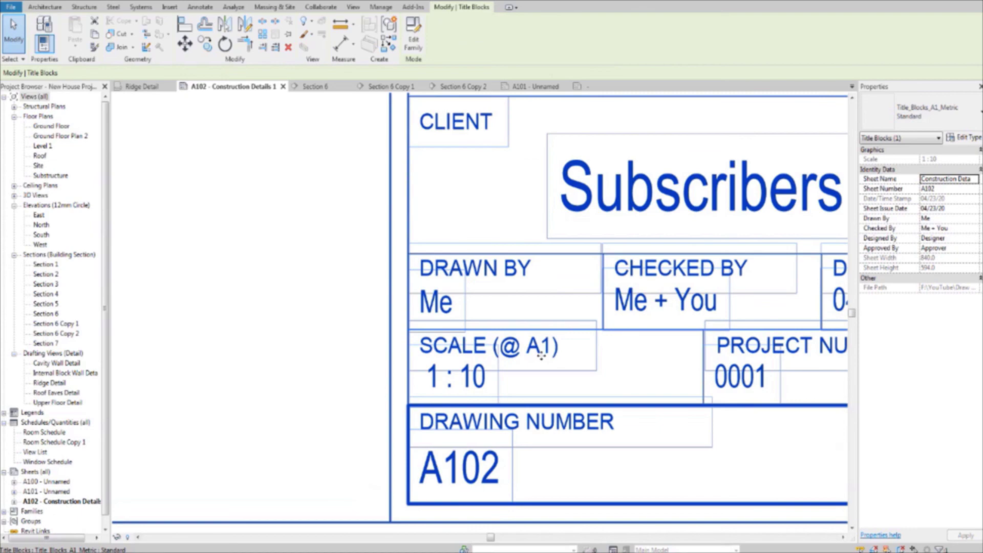